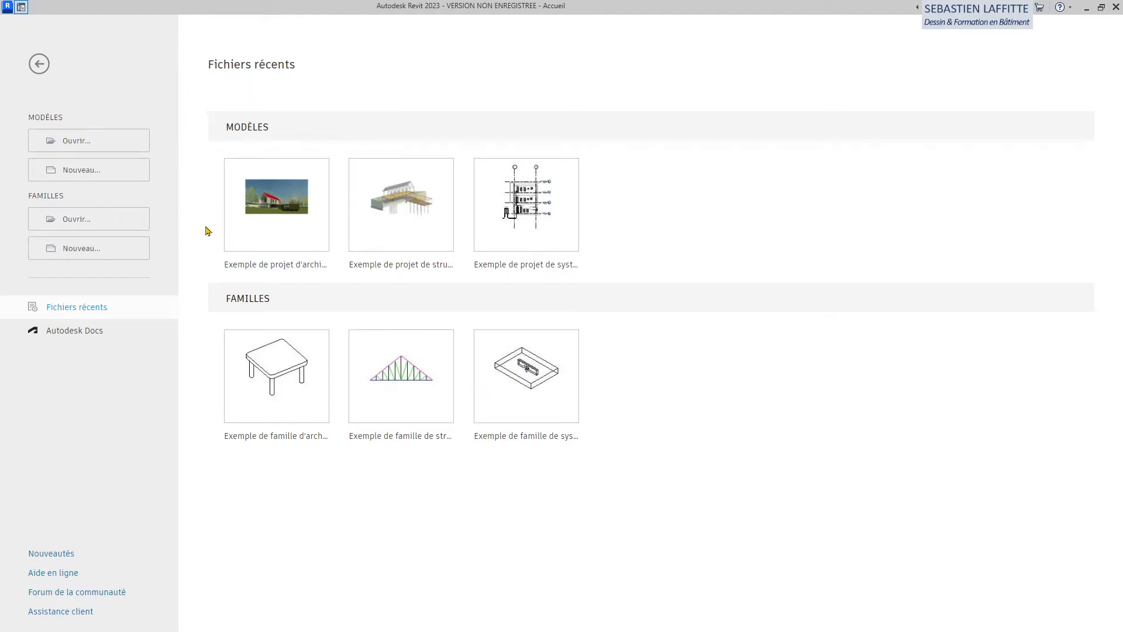
# - Create a new project based on the architectural template (Gabarit architectural)
pyautogui.click(86, 173)
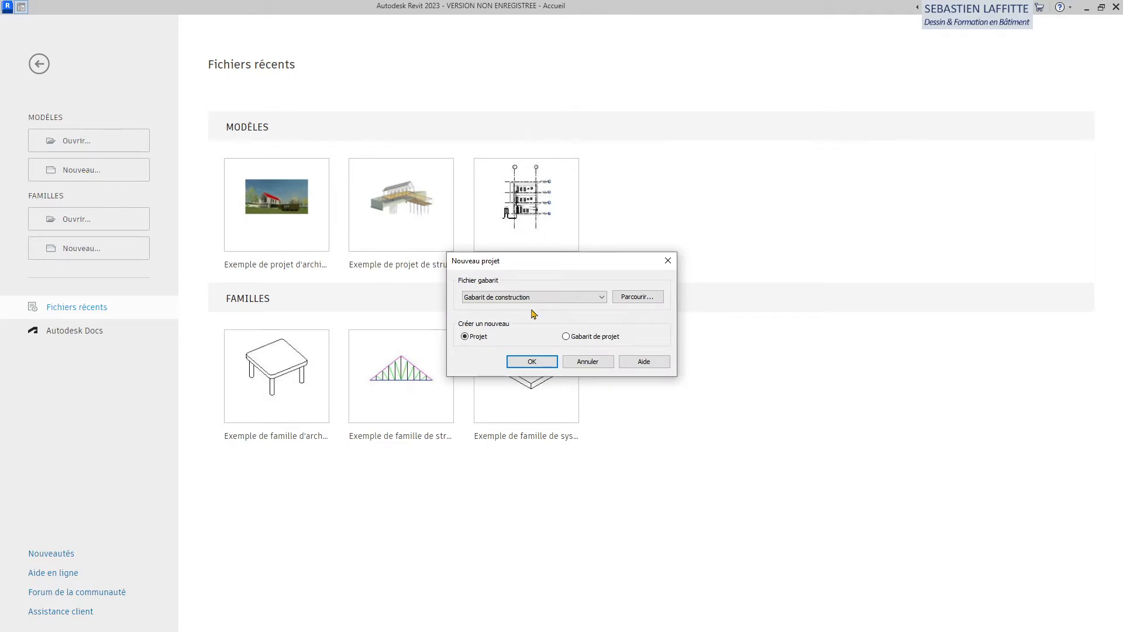
pyautogui.click(546, 299)
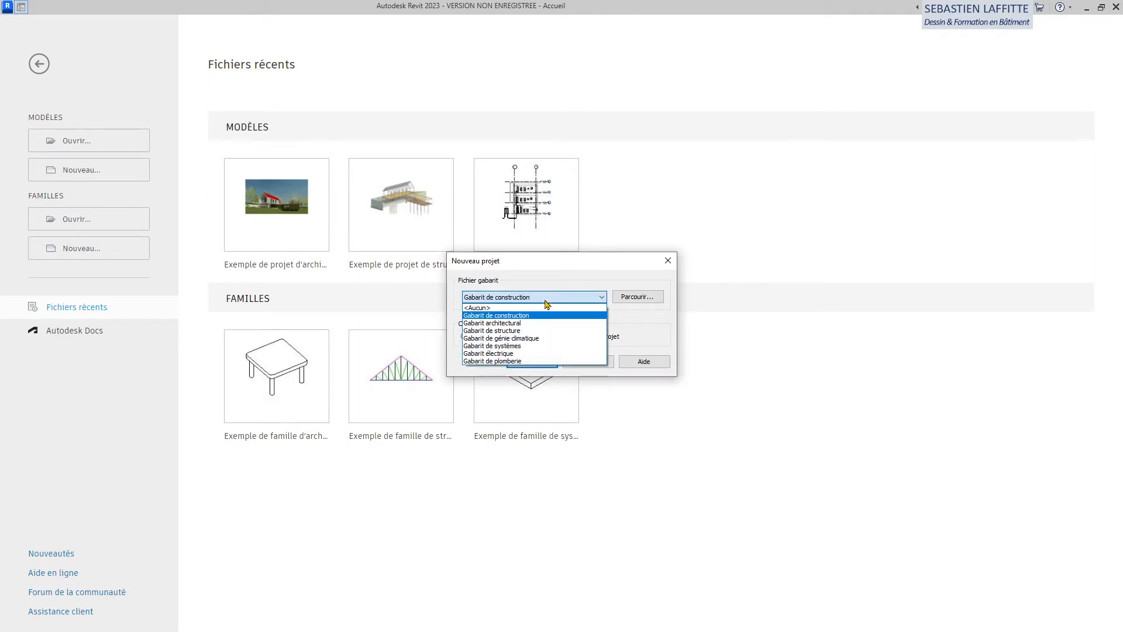
pyautogui.click(500, 324)
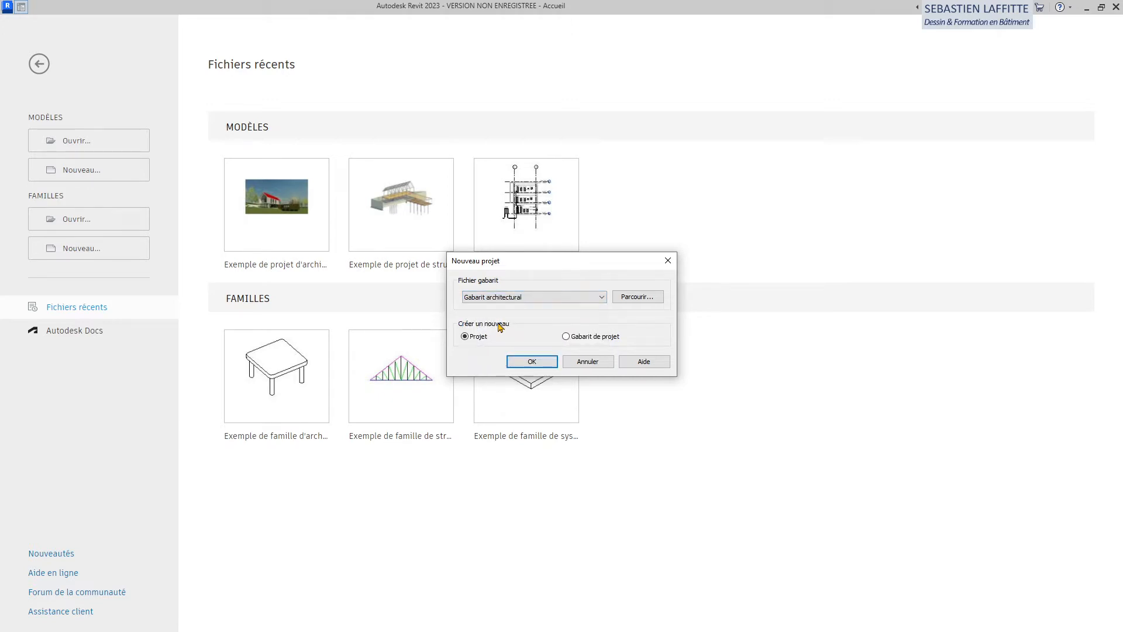
pyautogui.click(530, 361)
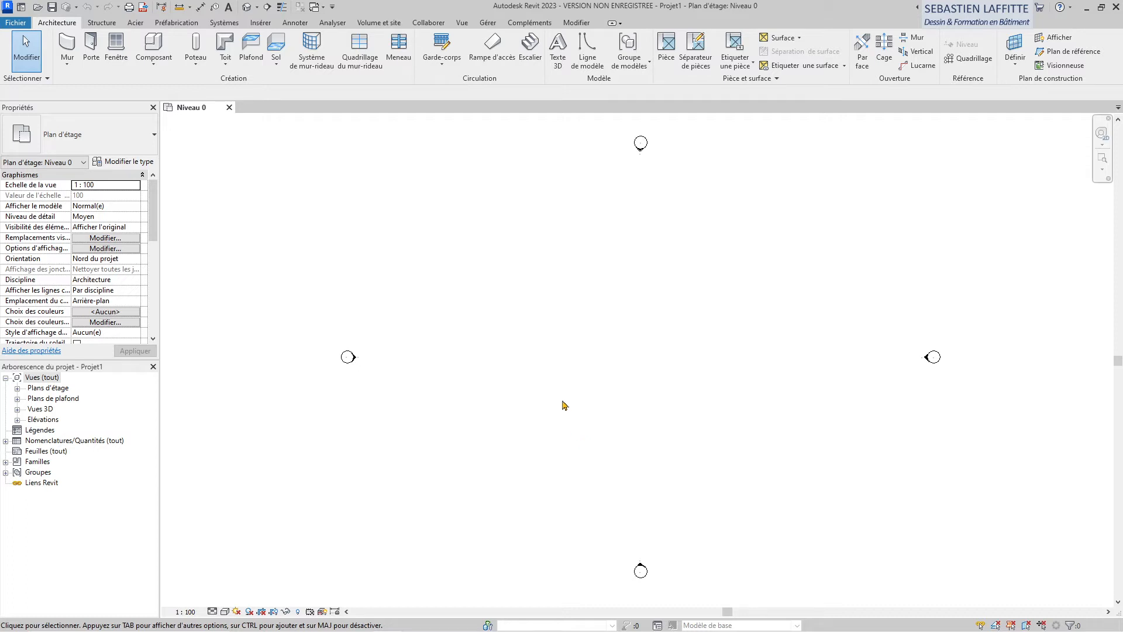
# - Start an architectural wall (Mur architectural) and choose the basic wall type Ext. Parpaing 20 + Isolant 10
pyautogui.click(69, 68)
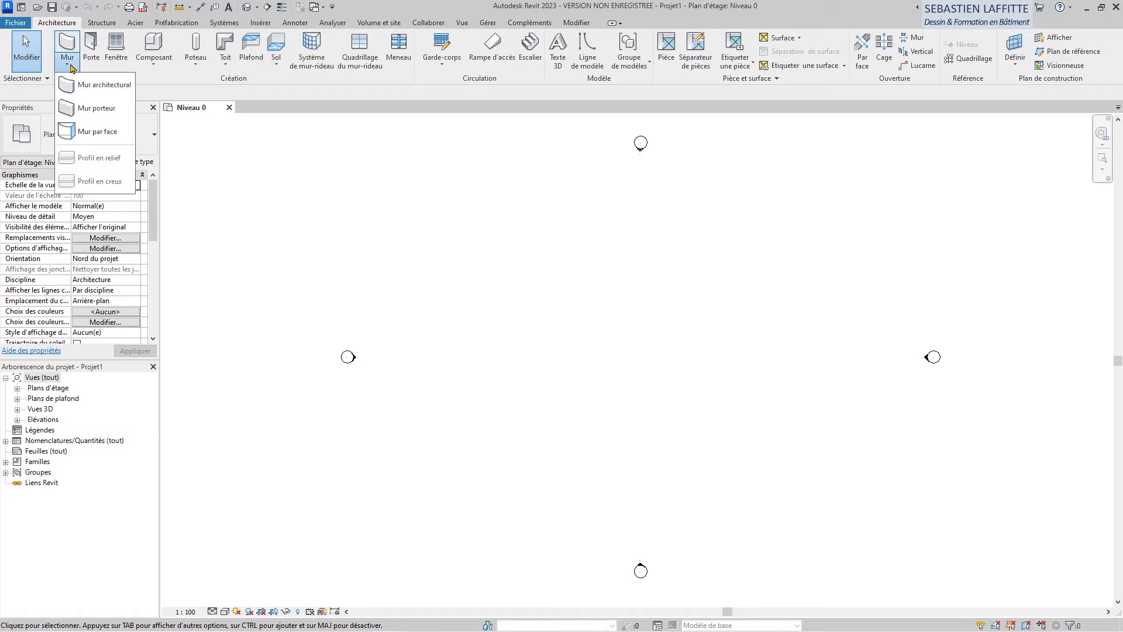
pyautogui.click(102, 86)
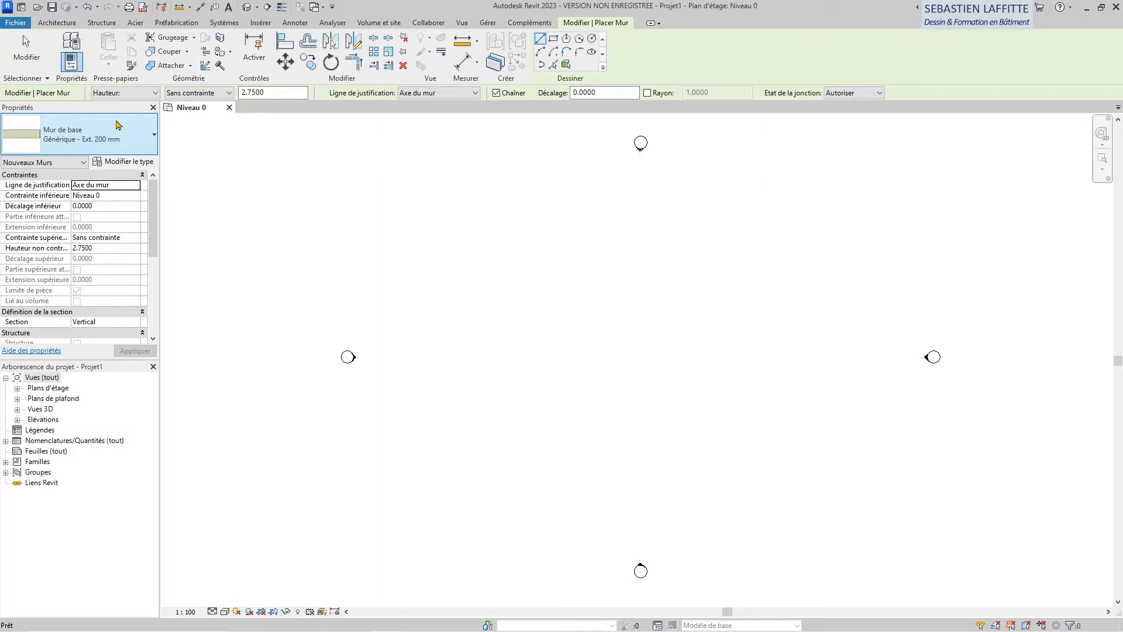
pyautogui.click(152, 135)
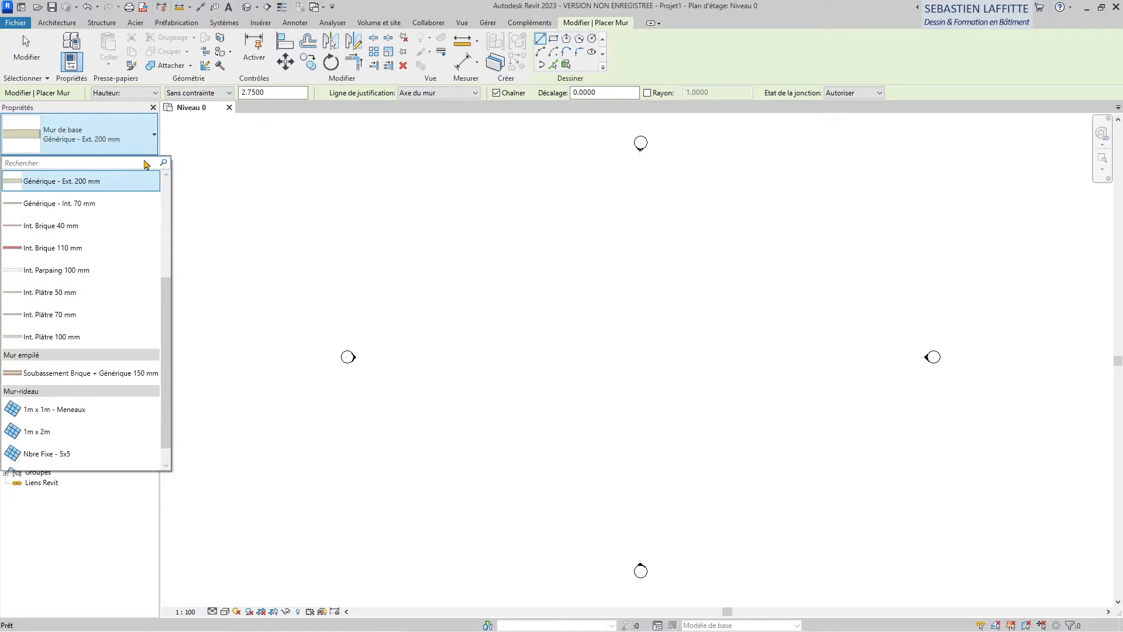
pyautogui.moveTo(168, 297); pyautogui.dragTo(165, 204)
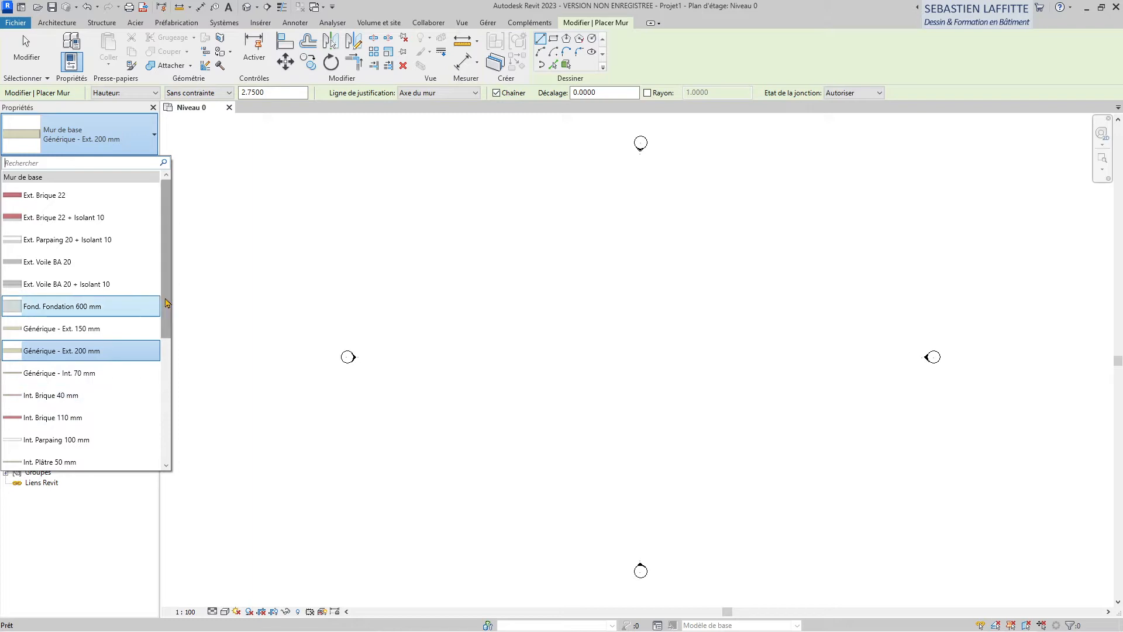
pyautogui.moveTo(167, 303)
pyautogui.mouseDown()
pyautogui.moveTo(171, 416)
pyautogui.moveTo(165, 286)
pyautogui.mouseUp()
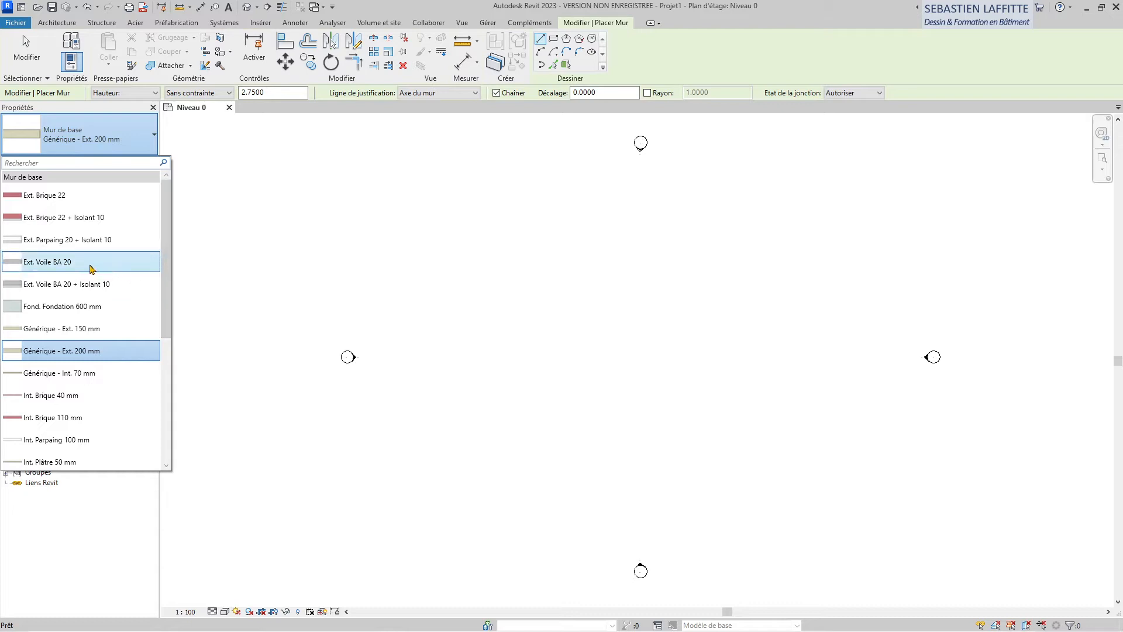
pyautogui.click(69, 242)
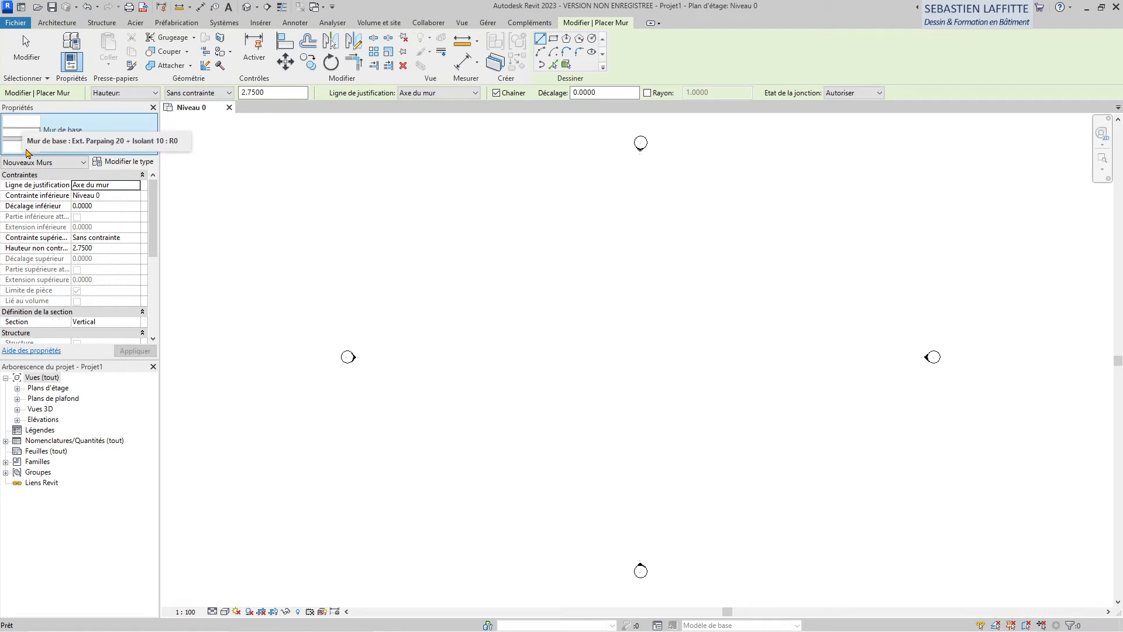
# - Examine the Ext. Parpaing 20 + Isolant 10 wall type's layers in the type properties preview, in plan and then in section (Coupe)
pyautogui.click(127, 166)
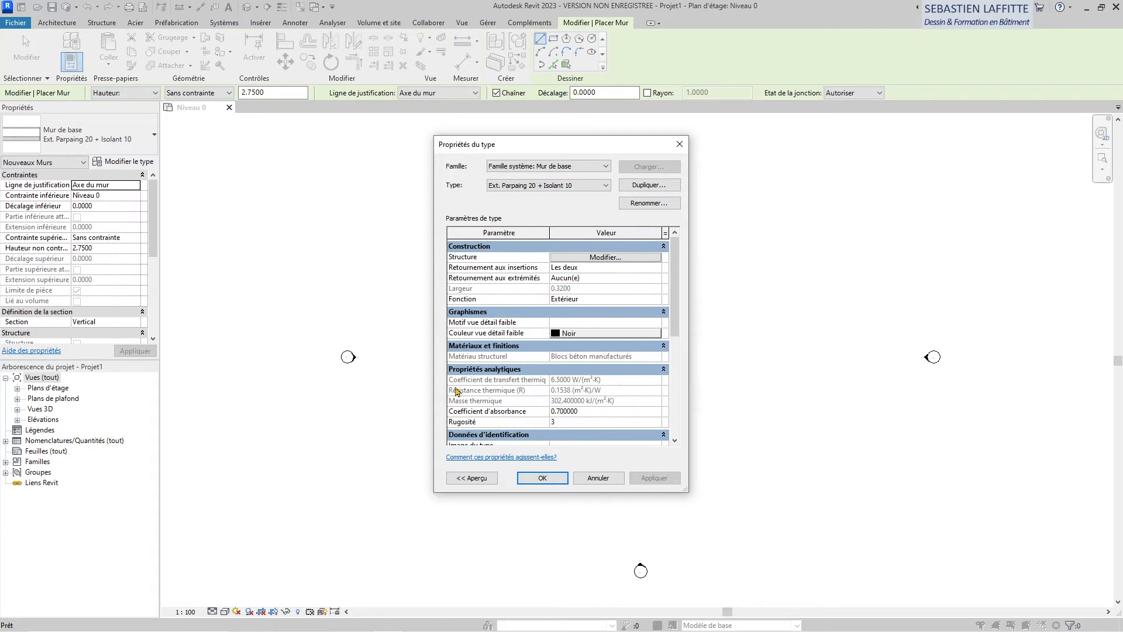
pyautogui.click(475, 480)
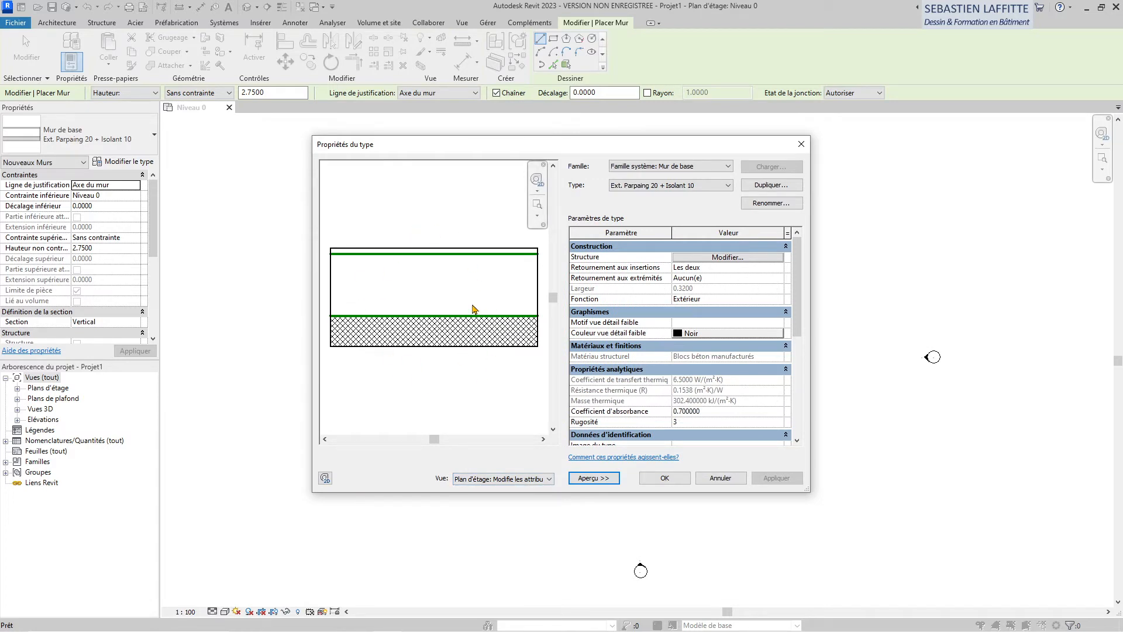
pyautogui.click(509, 481)
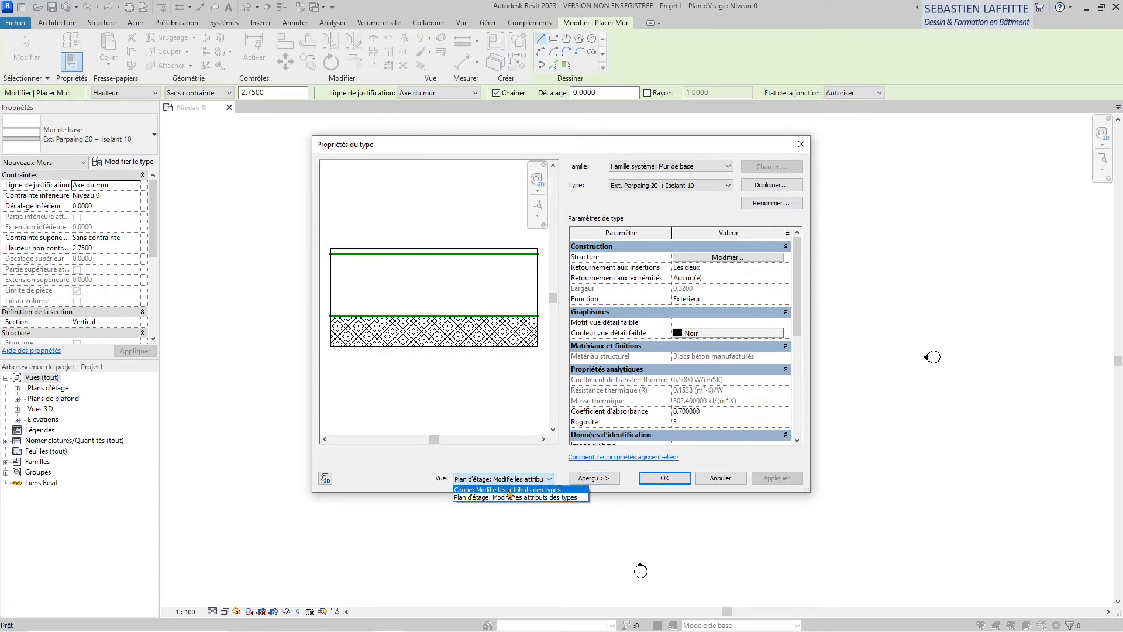
pyautogui.click(510, 495)
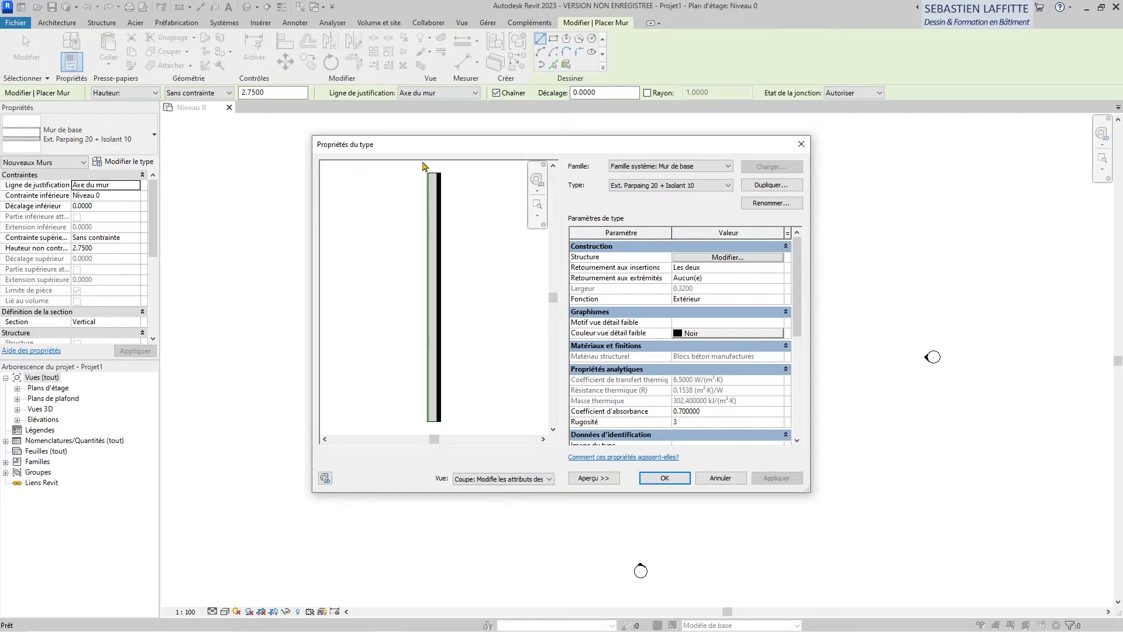
pyautogui.scroll(1, 437, 172)
pyautogui.scroll(1, 437, 169)
pyautogui.scroll(-3, 437, 170)
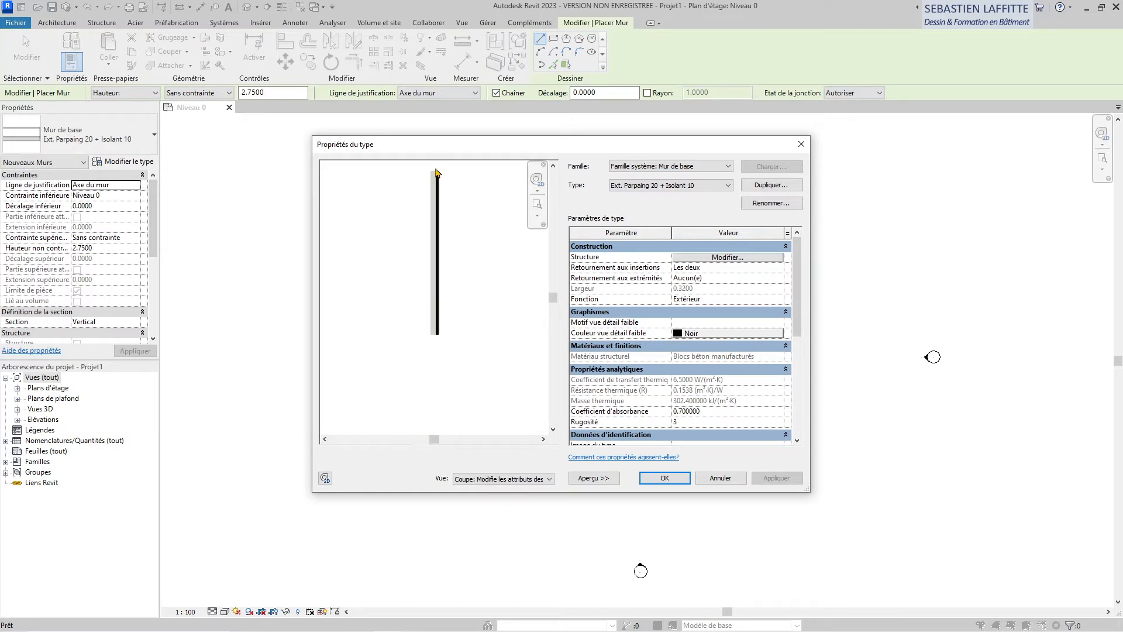
pyautogui.scroll(2, 435, 341)
pyautogui.scroll(-1, 448, 365)
pyautogui.scroll(5, 456, 188)
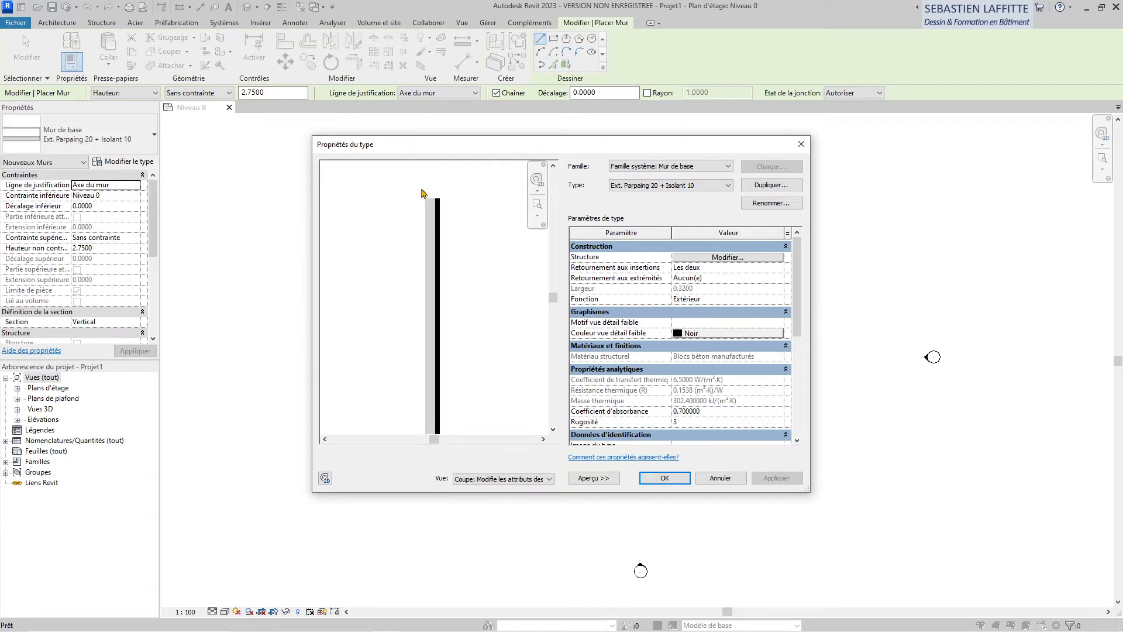
pyautogui.scroll(2, 463, 225)
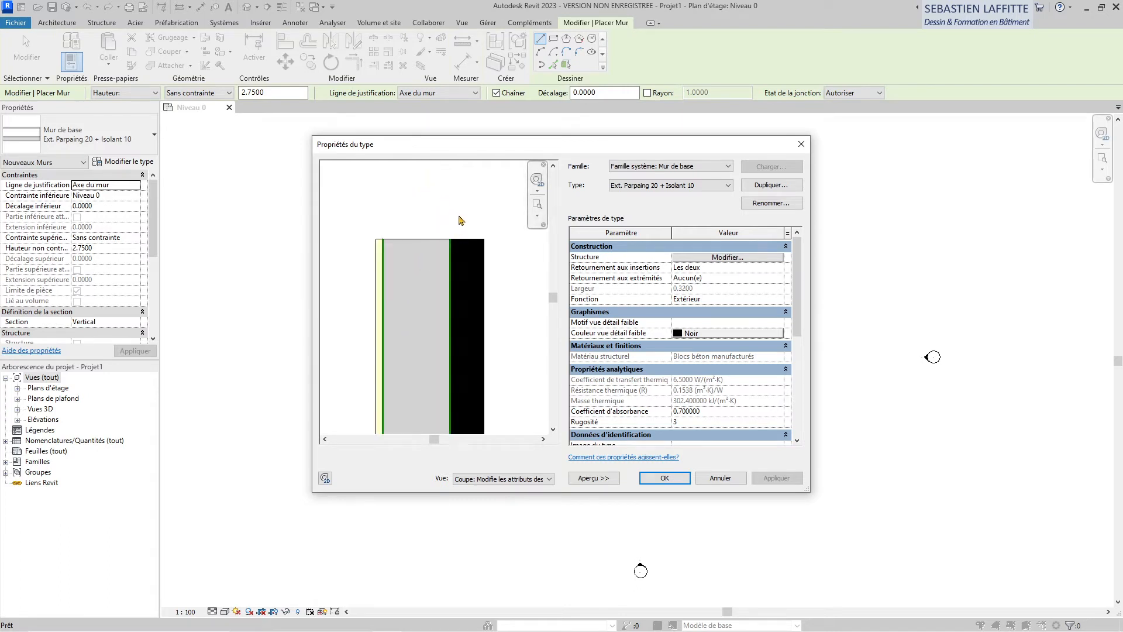
pyautogui.scroll(1, 431, 220)
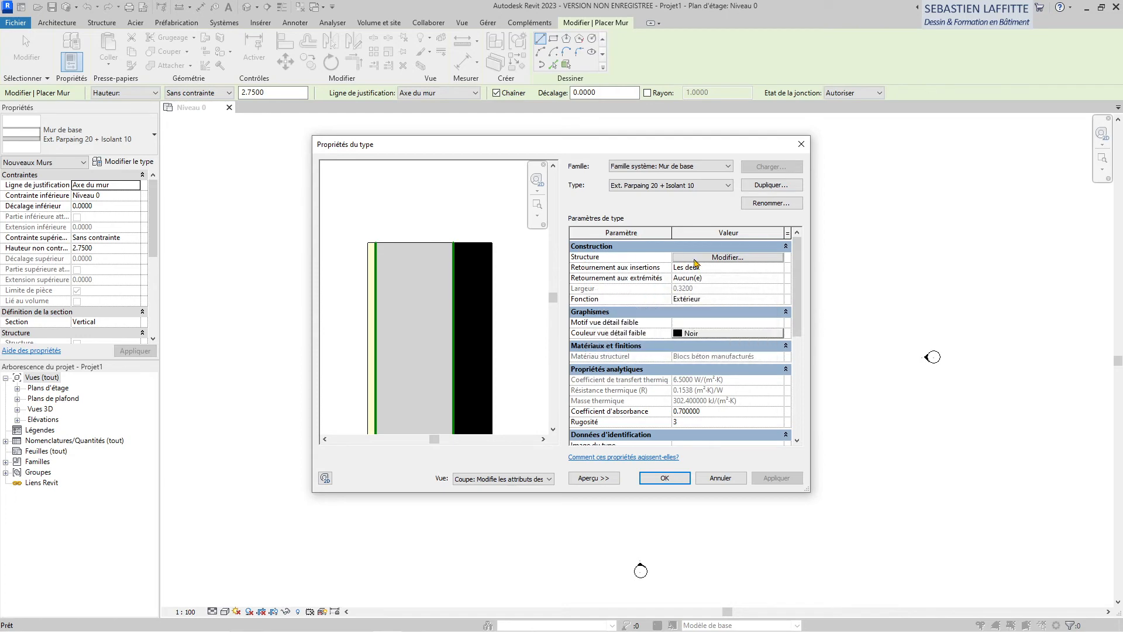
# - Inspect the layer functions, materials and thicknesses in the wall type's structure, and cancel out of the type properties
pyautogui.click(727, 257)
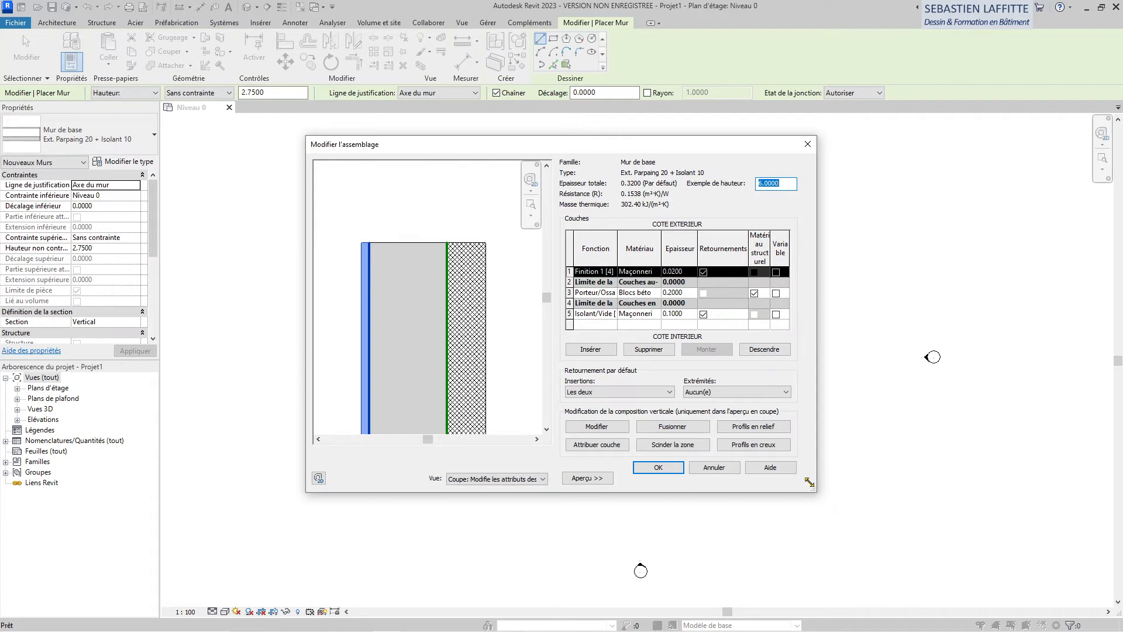
pyautogui.moveTo(816, 488); pyautogui.dragTo(911, 513)
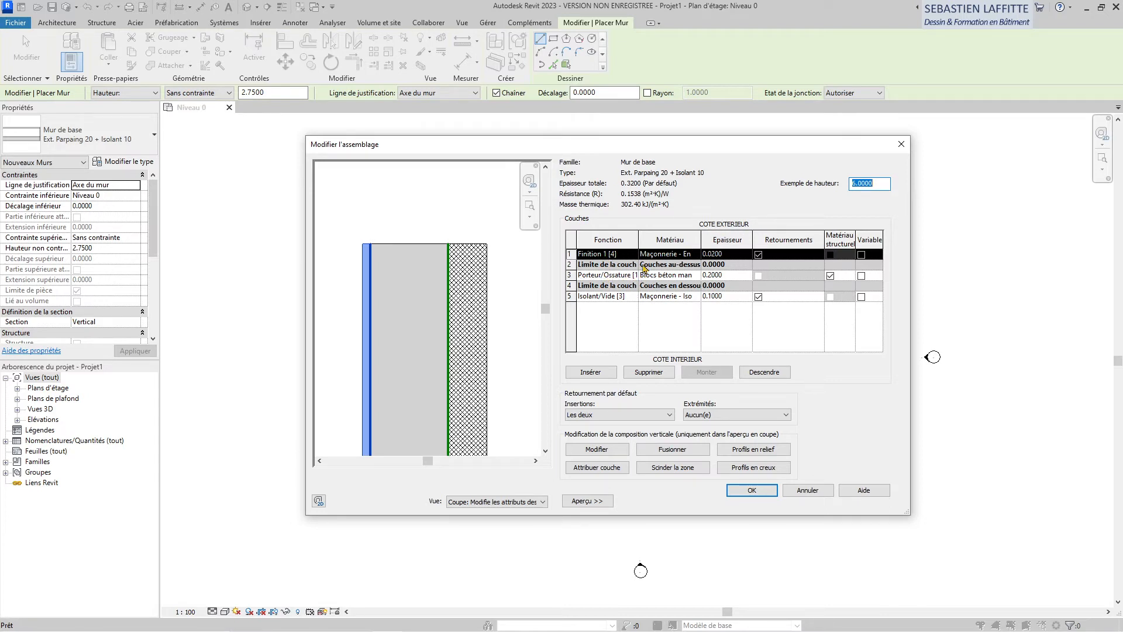
pyautogui.moveTo(638, 239); pyautogui.dragTo(658, 239)
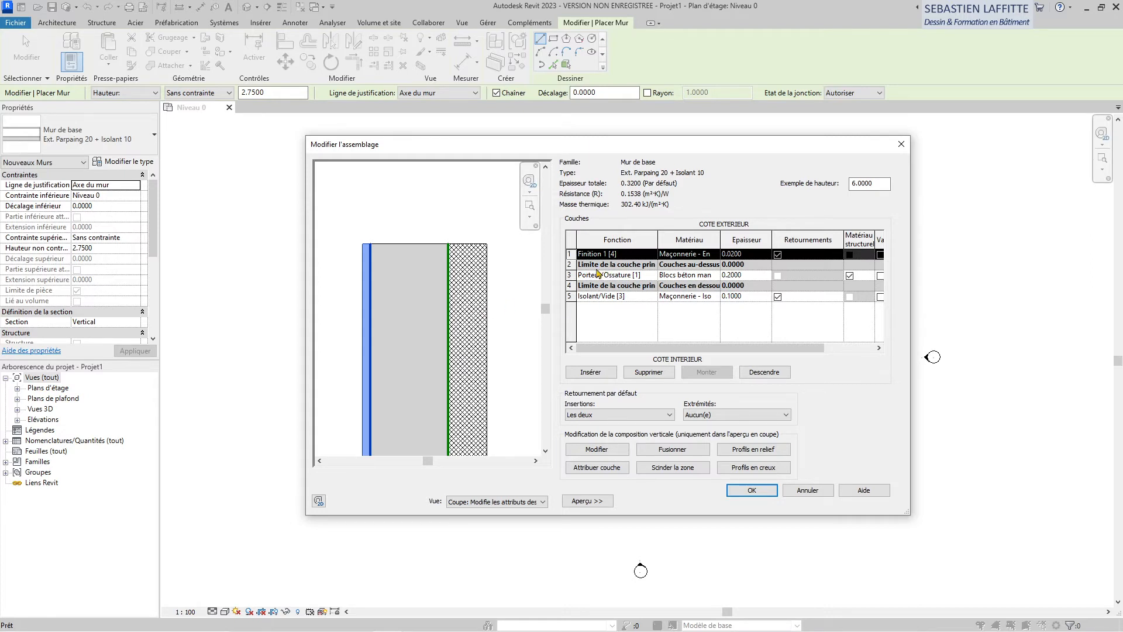
pyautogui.moveTo(658, 240); pyautogui.dragTo(681, 240)
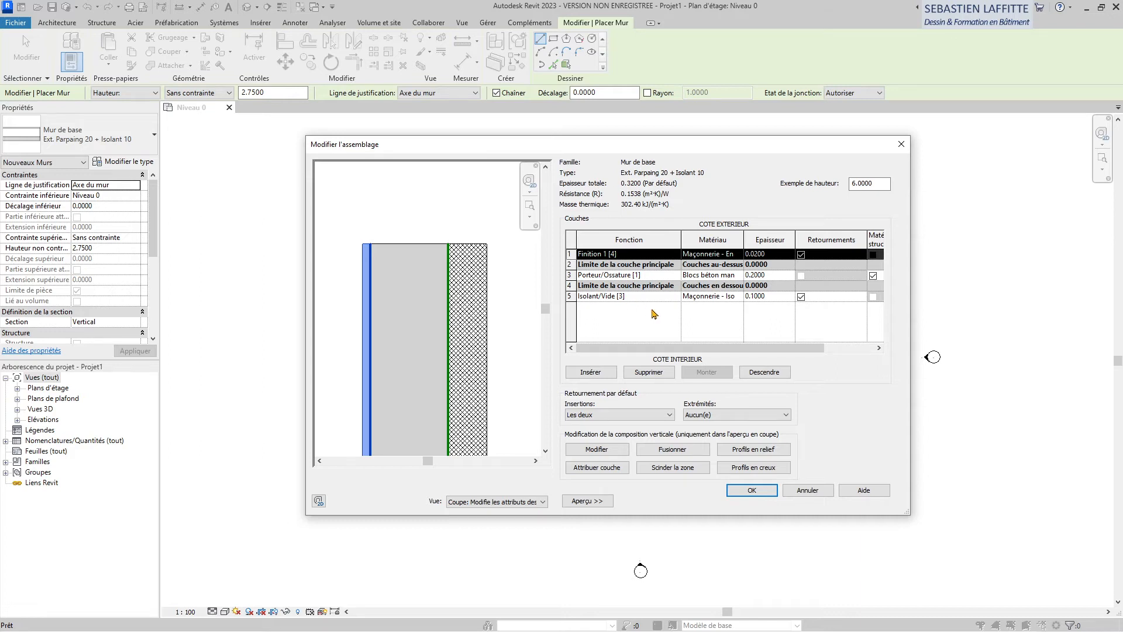
pyautogui.click(810, 494)
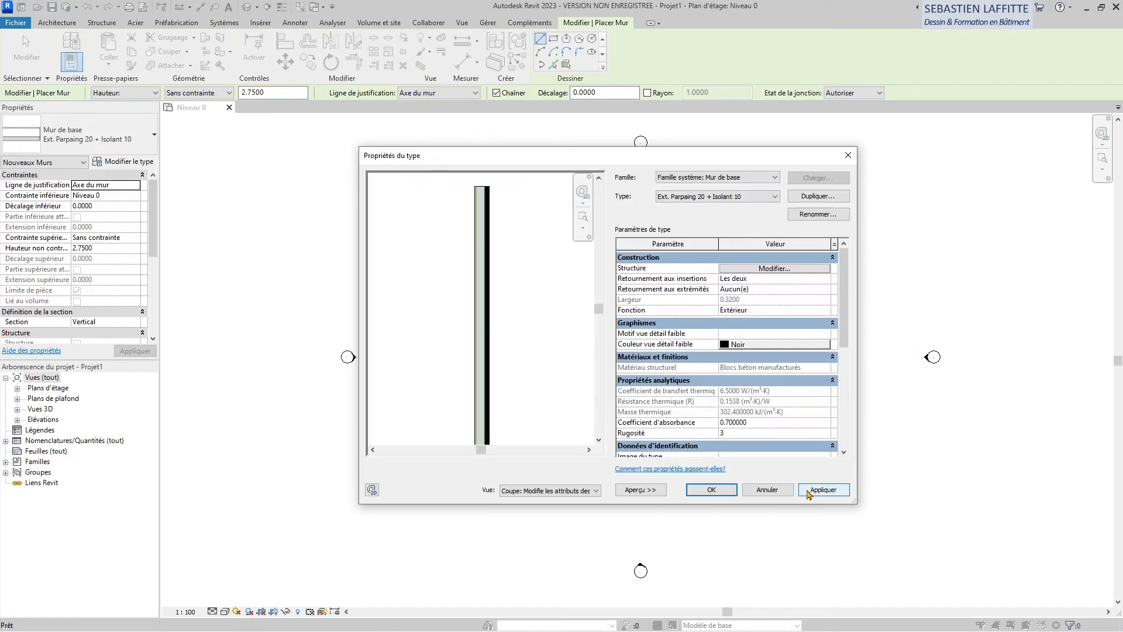
pyautogui.click(777, 491)
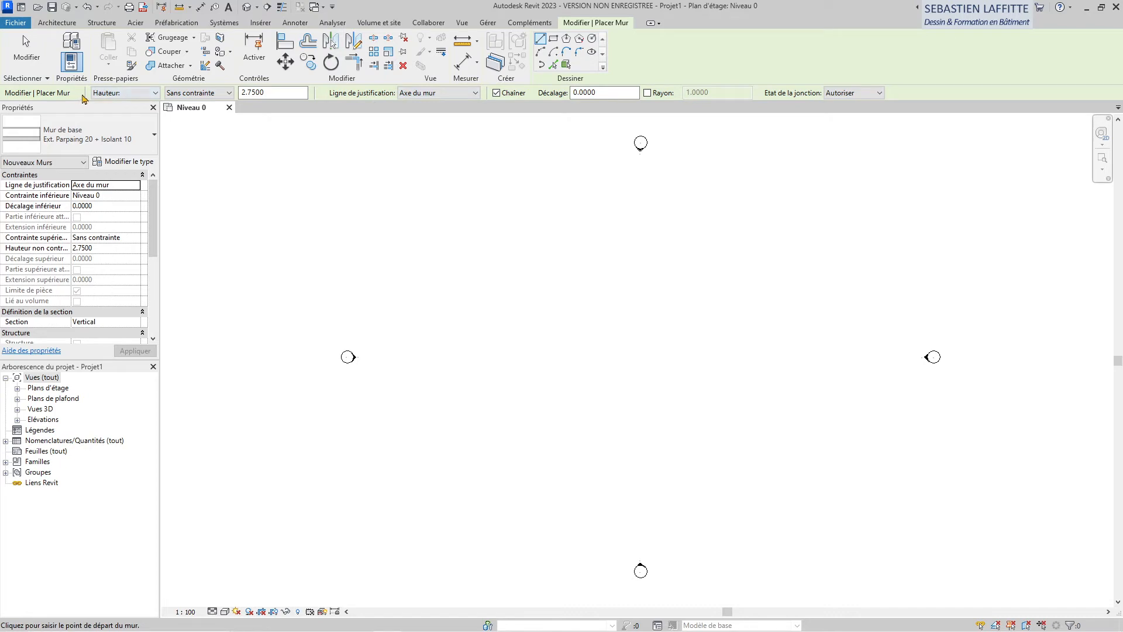
pyautogui.click(155, 93)
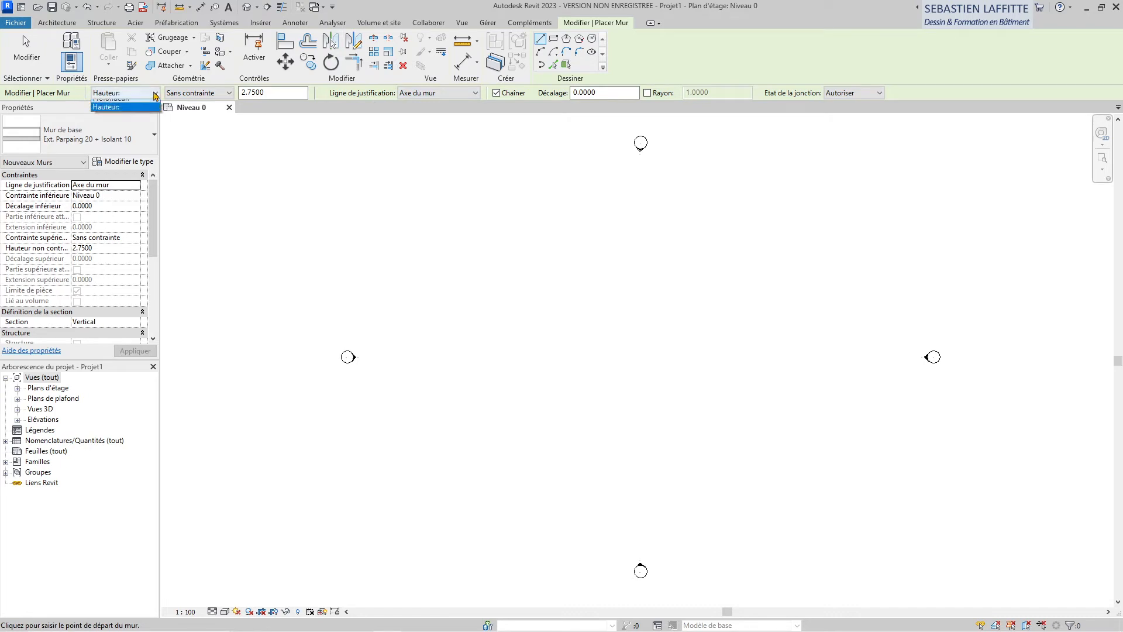
pyautogui.click(155, 94)
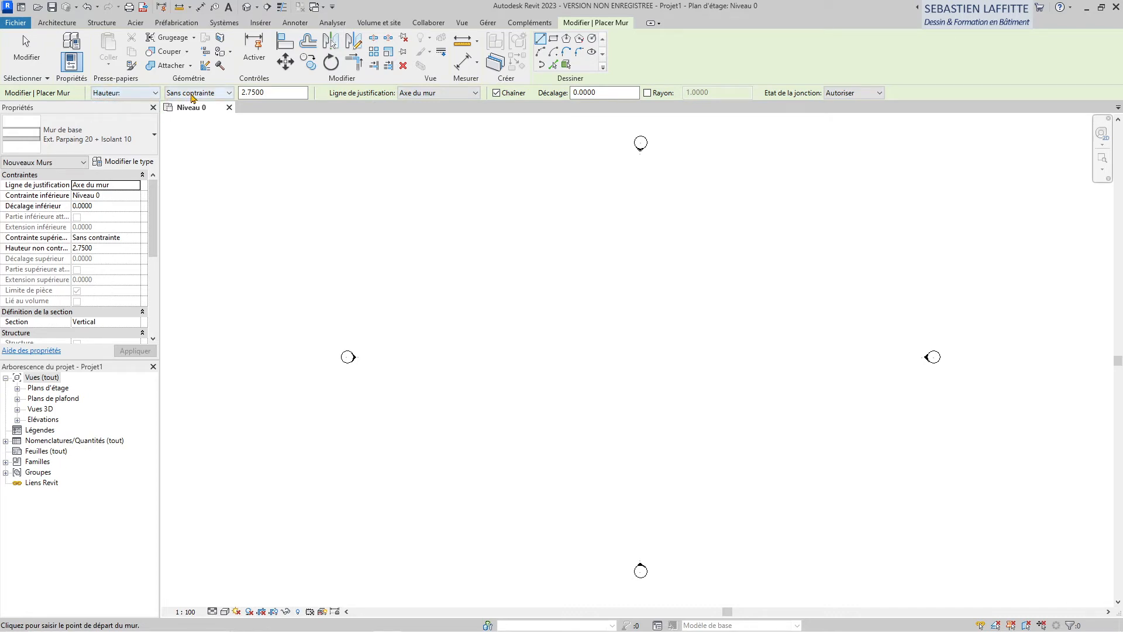
pyautogui.click(228, 93)
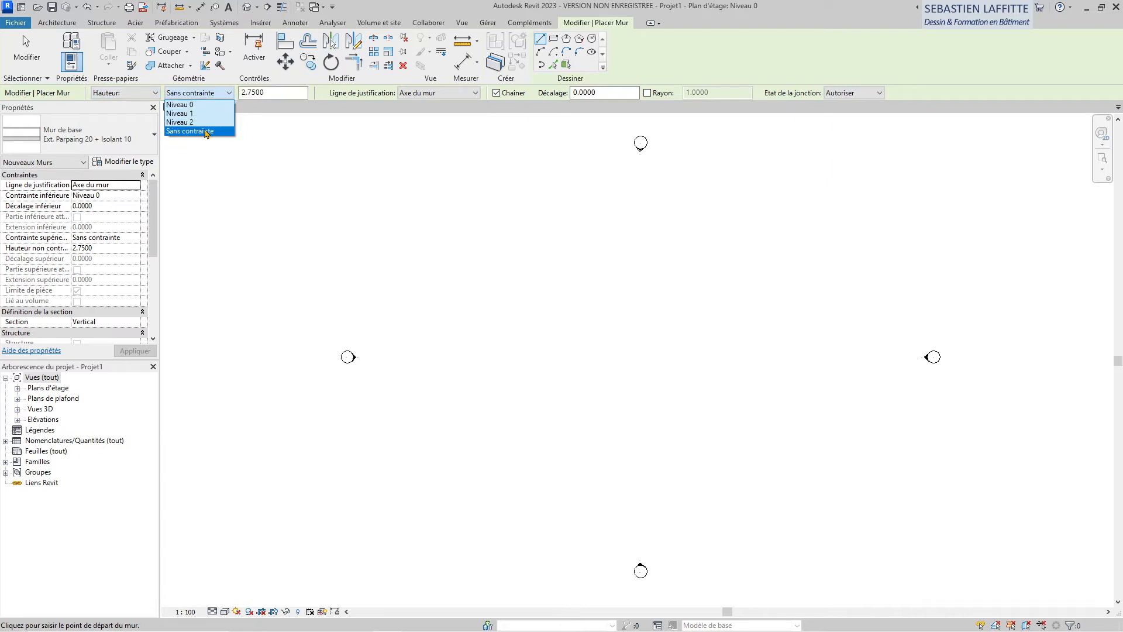
pyautogui.click(228, 93)
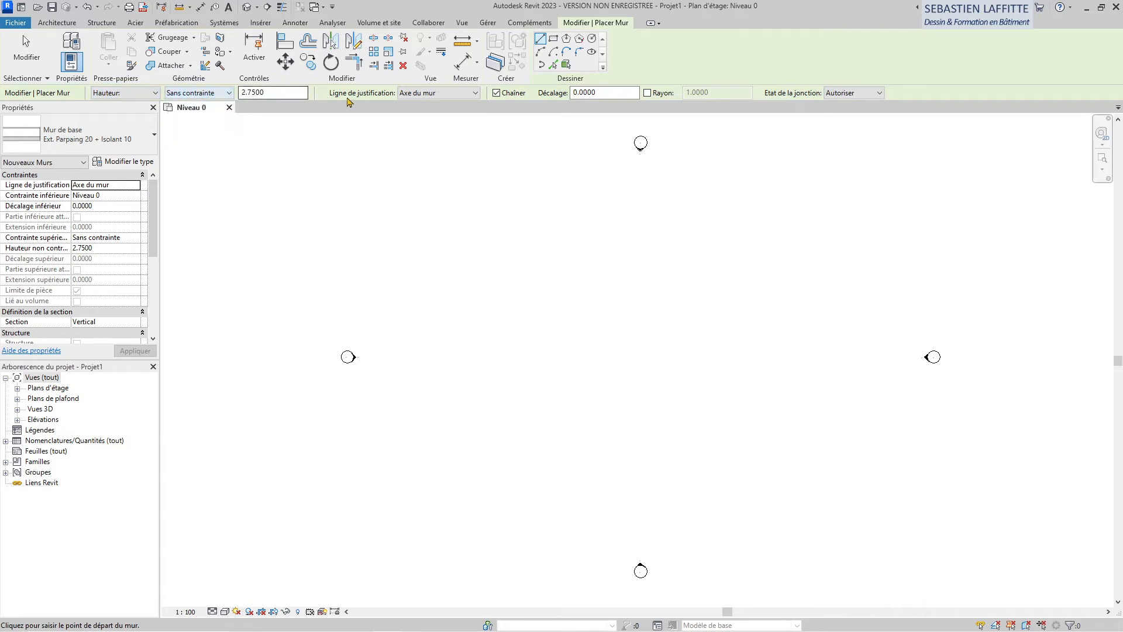
pyautogui.click(424, 94)
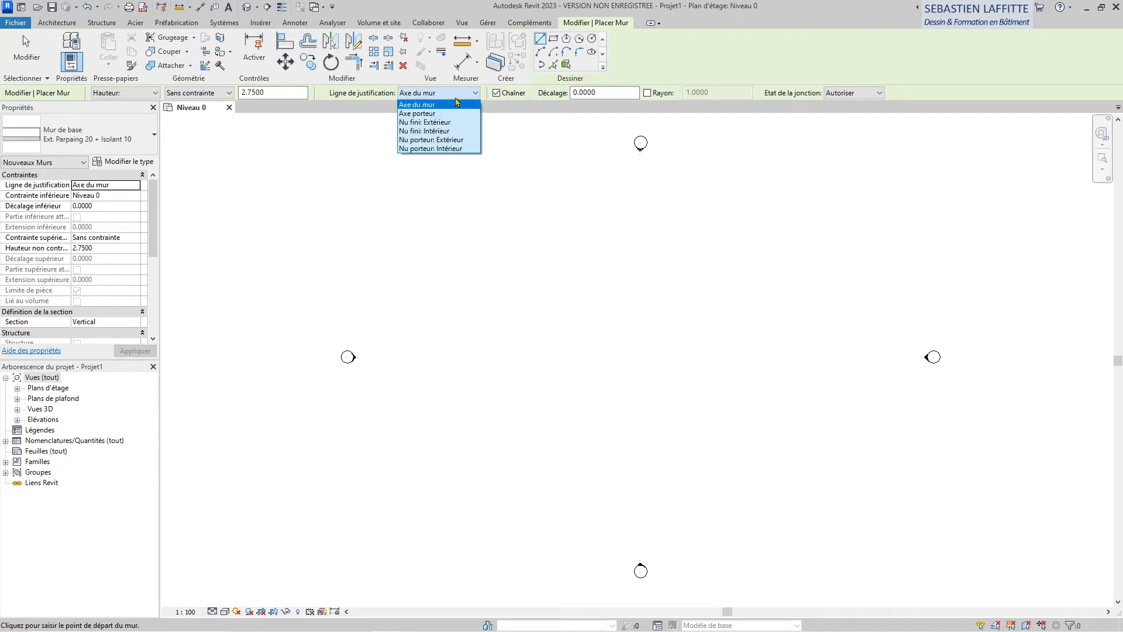
# - Turn off wall chaining (Chaîner) and draw a horizontal wall 10 m long, running left from the middle of the plan
pyautogui.click(497, 94)
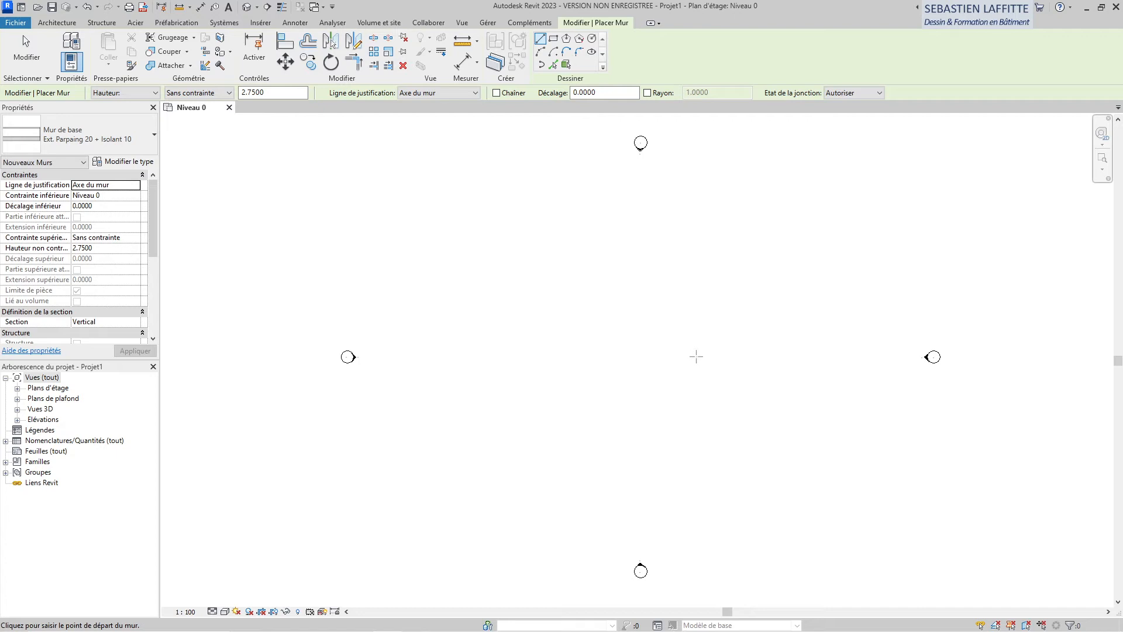
pyautogui.click(696, 356)
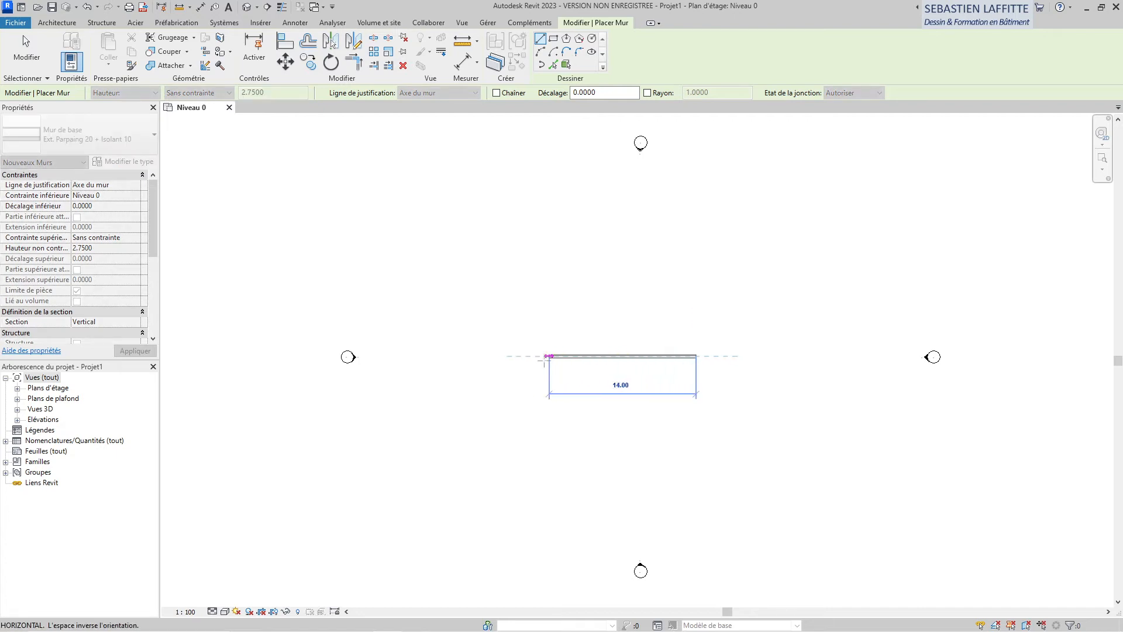
pyautogui.scroll(5, 538, 355)
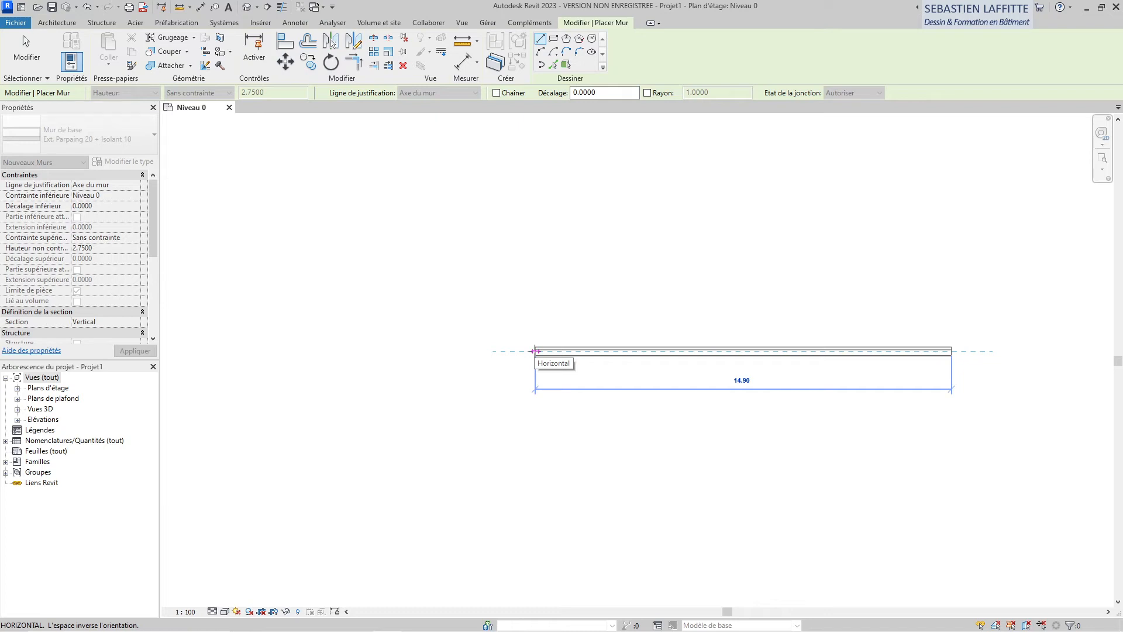
pyautogui.write('10')
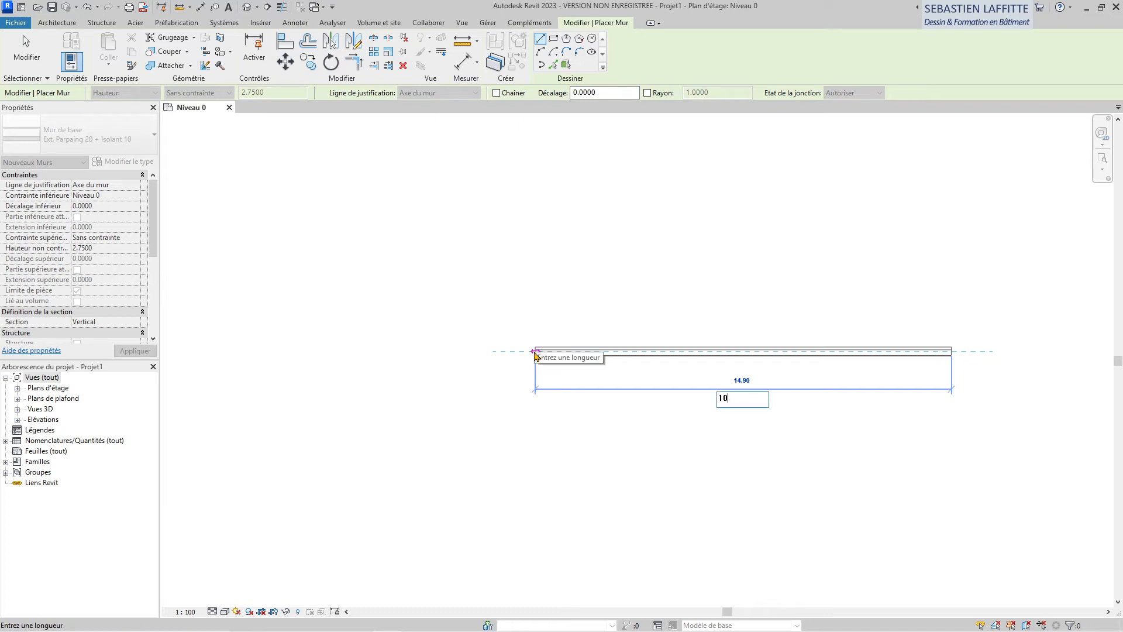
pyautogui.press('Return')
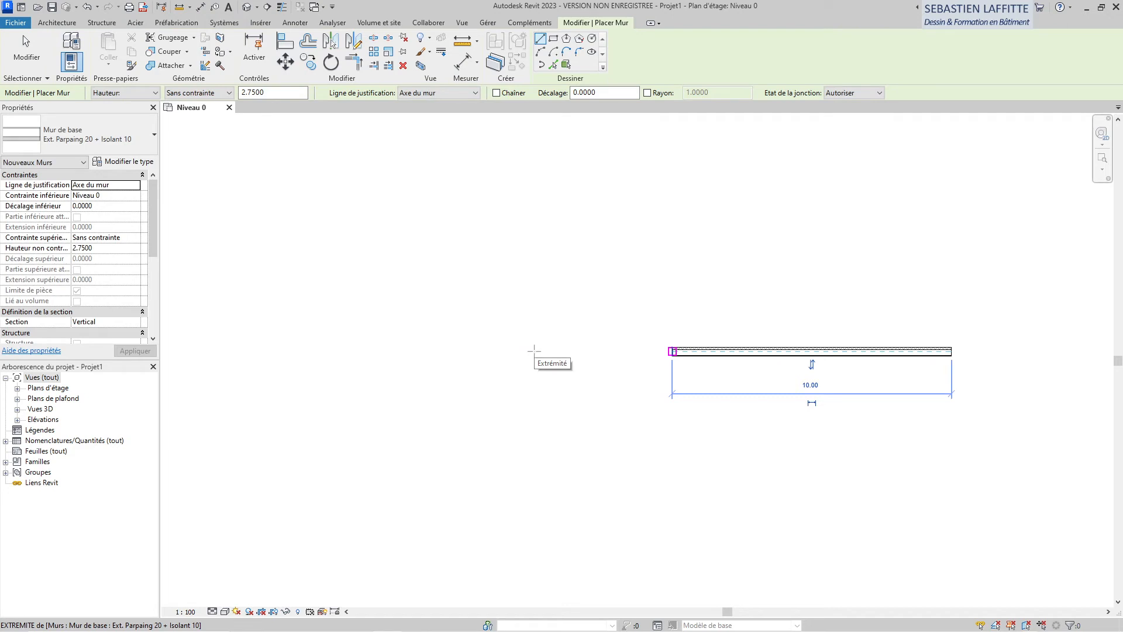
pyautogui.scroll(2, 1011, 321)
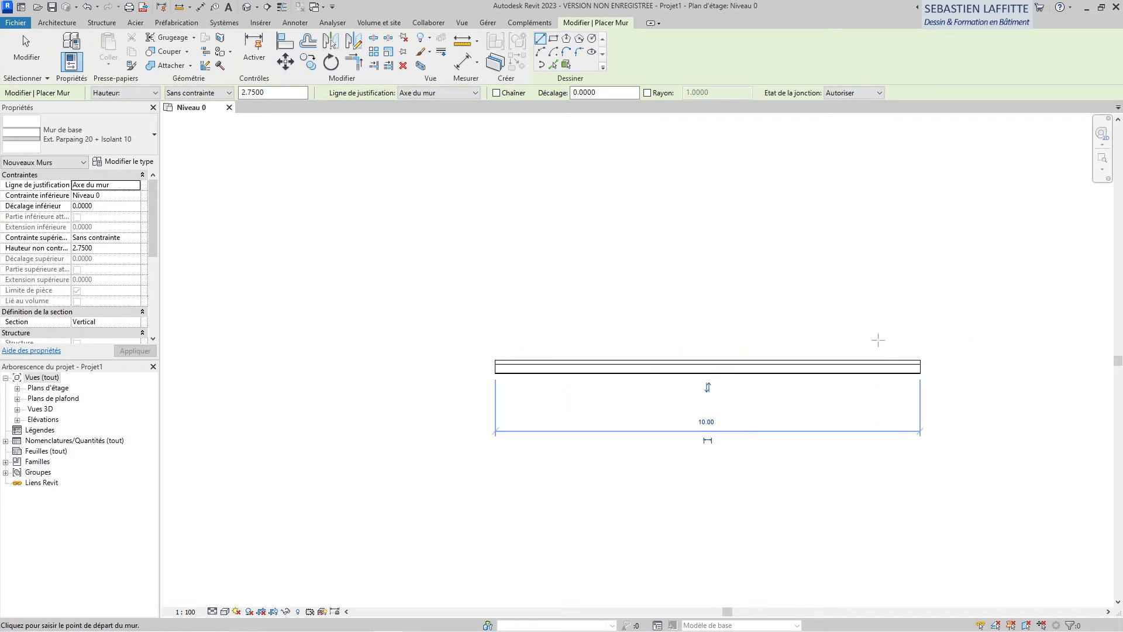
# - Draw a horizontal wall 5 m long, about 2.3 m above the 10 m wall and aligned with its left end
pyautogui.scroll(2, 878, 340)
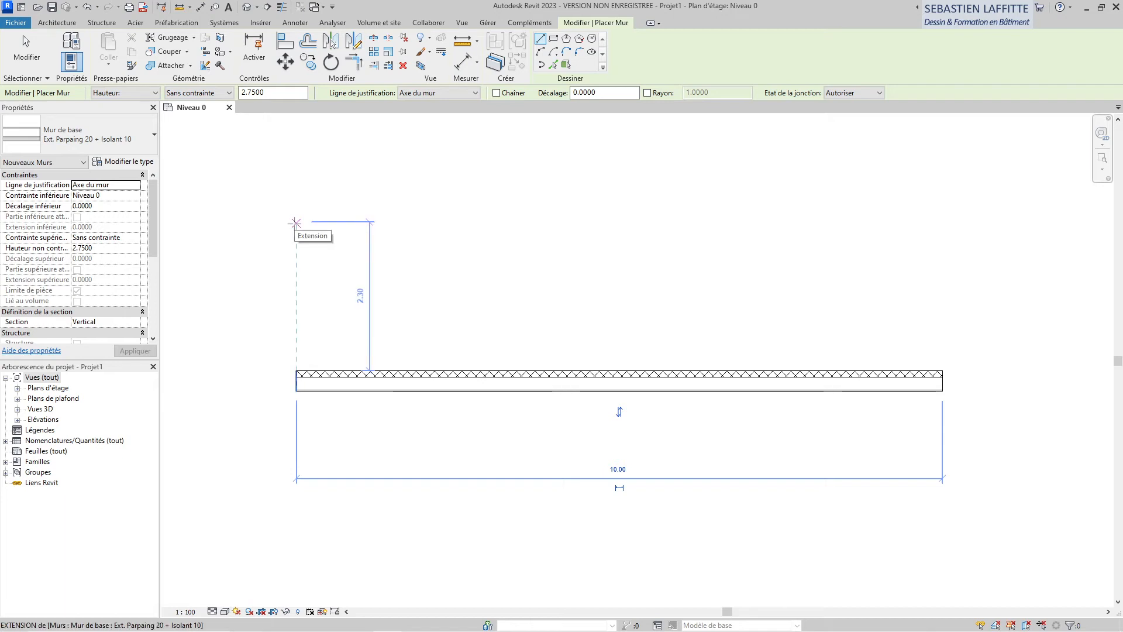
pyautogui.click(296, 223)
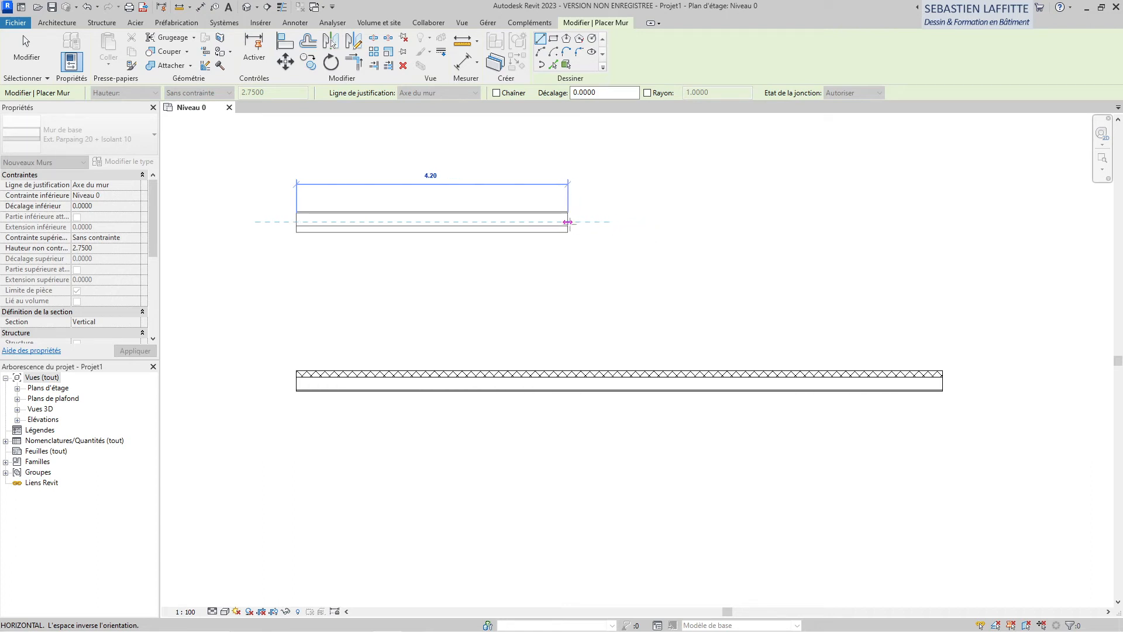
pyautogui.scroll(-3, 606, 221)
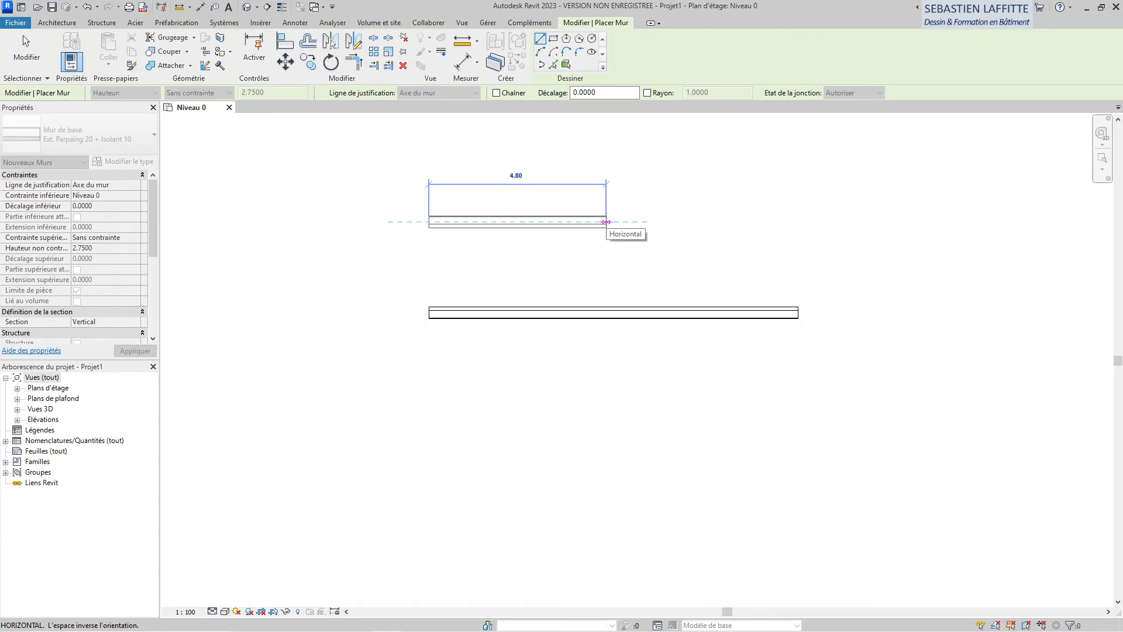
pyautogui.scroll(5, 600, 218)
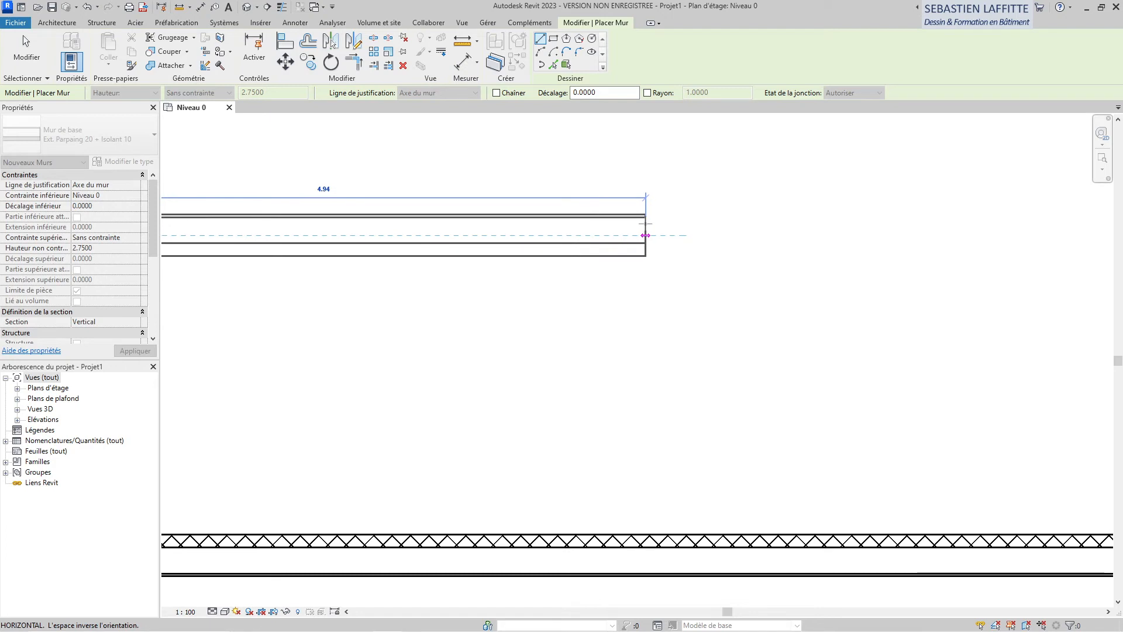
pyautogui.scroll(-3, 646, 234)
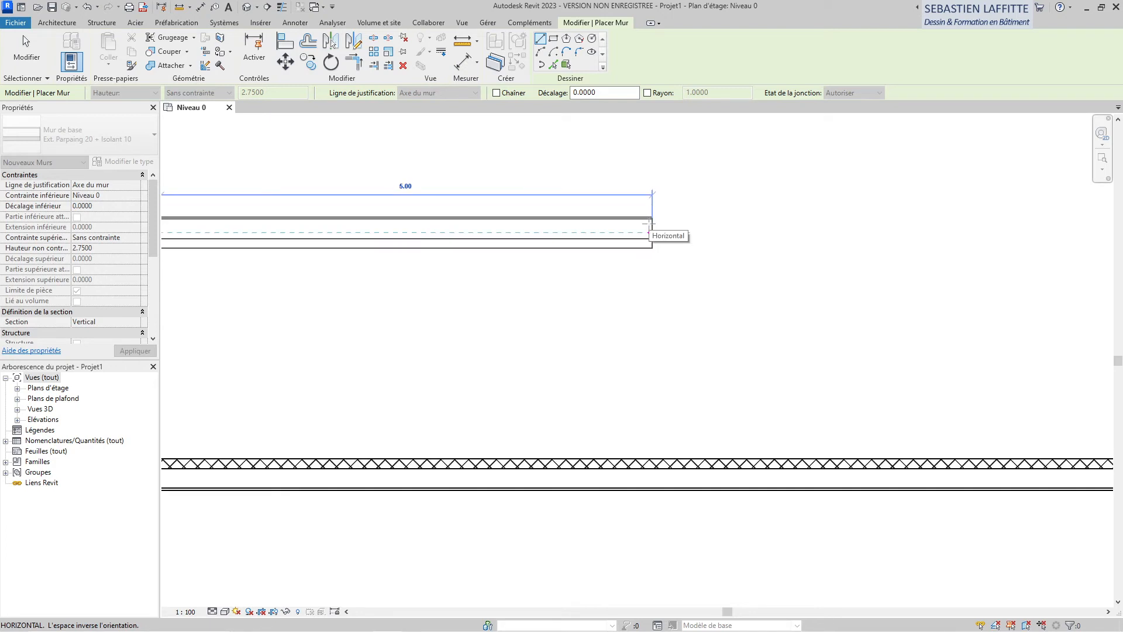
pyautogui.click(651, 223)
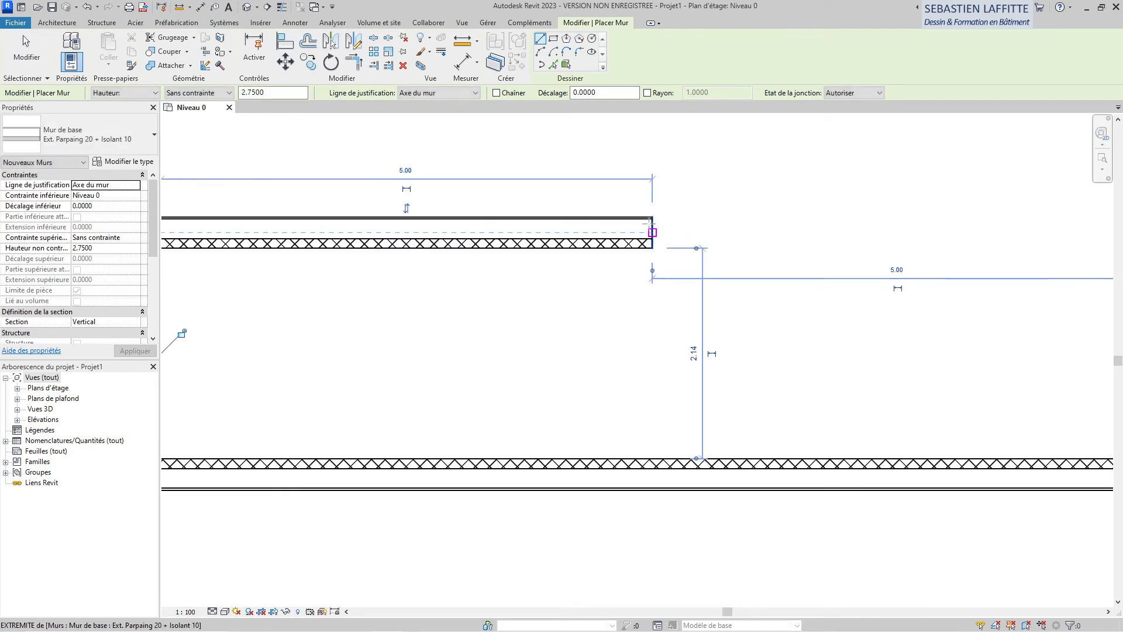
pyautogui.scroll(-3, 681, 264)
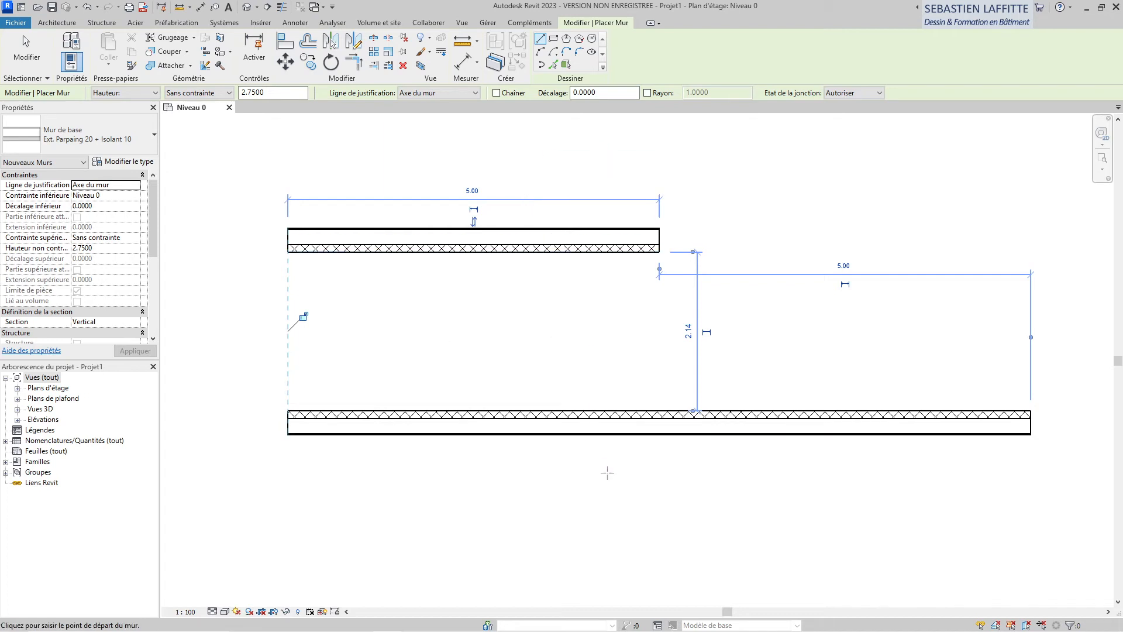
# - Turn on wall chaining (Chaîner) and draw a 3 m wall going up followed by a 5.5 m horizontal wall to the right
pyautogui.scroll(-3, 608, 474)
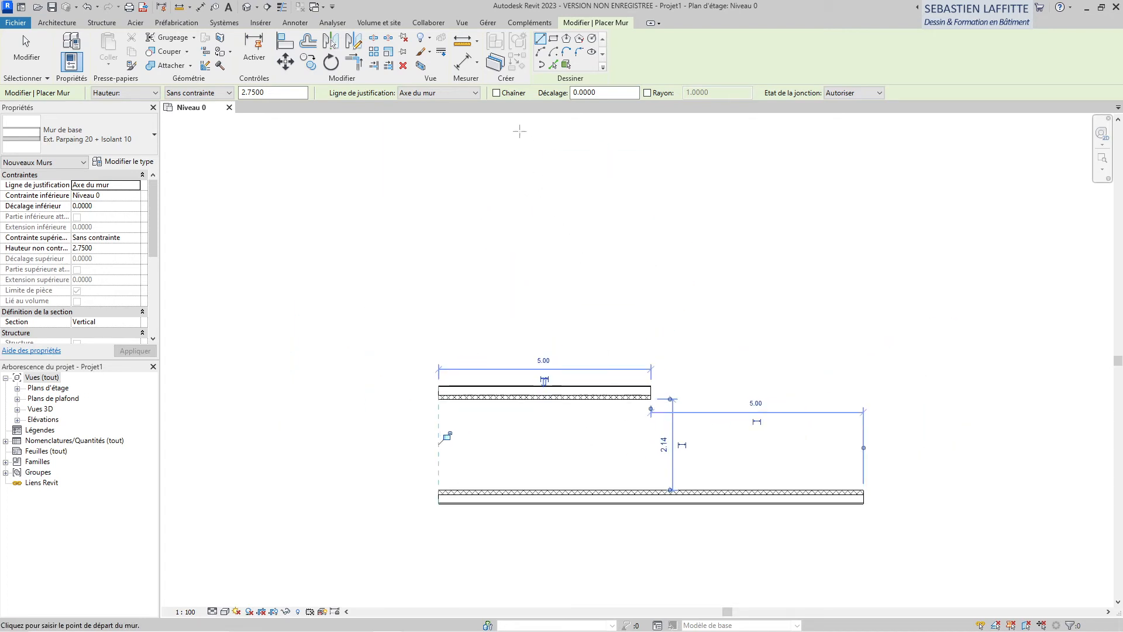
pyautogui.click(497, 93)
pyautogui.click(439, 301)
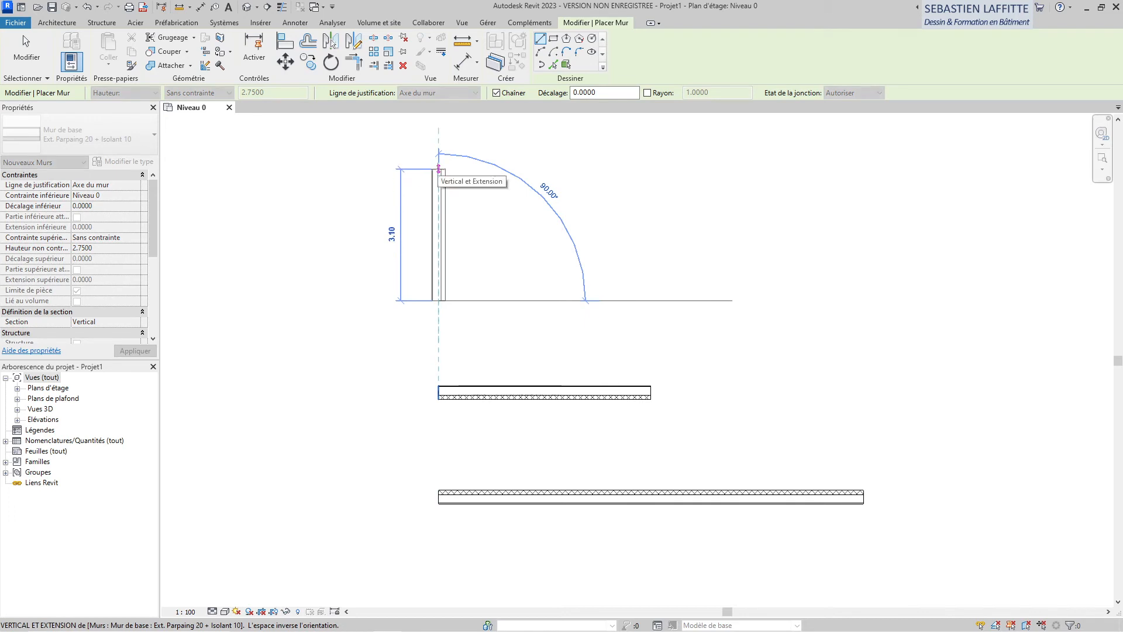
pyautogui.click(439, 173)
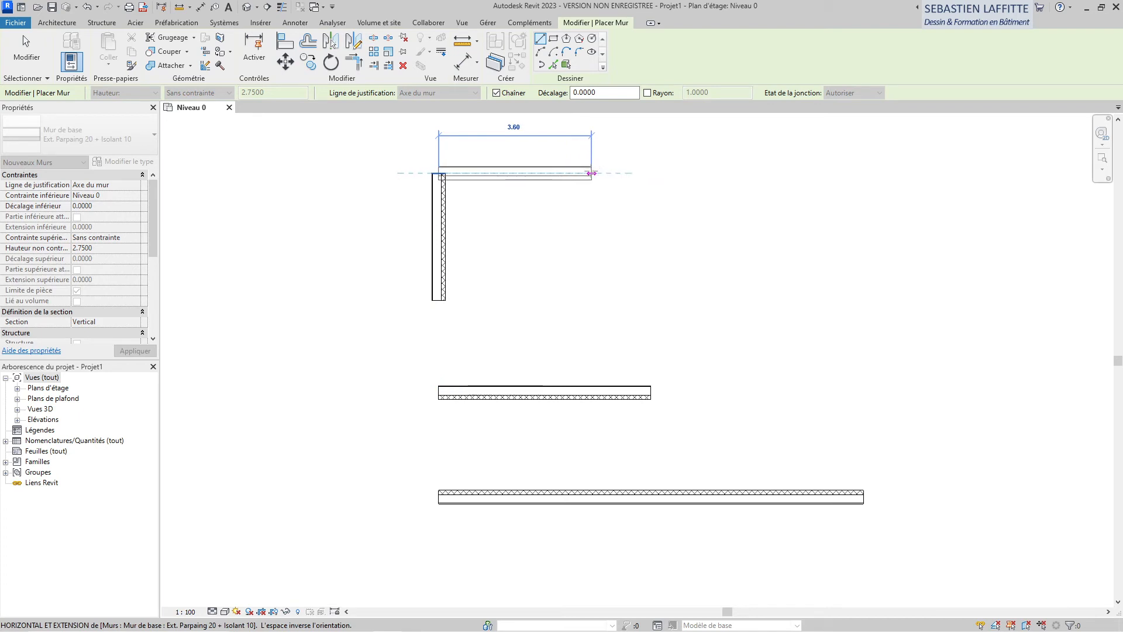
pyautogui.moveTo(602, 195); pyautogui.dragTo(632, 367, button='middle')
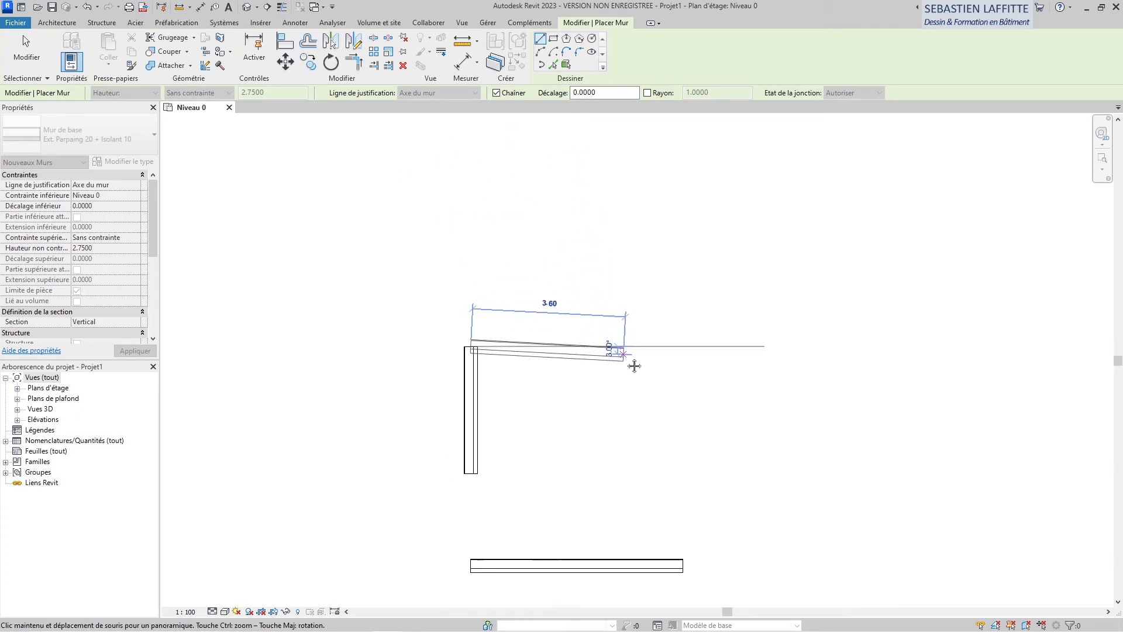
pyautogui.scroll(2, 621, 360)
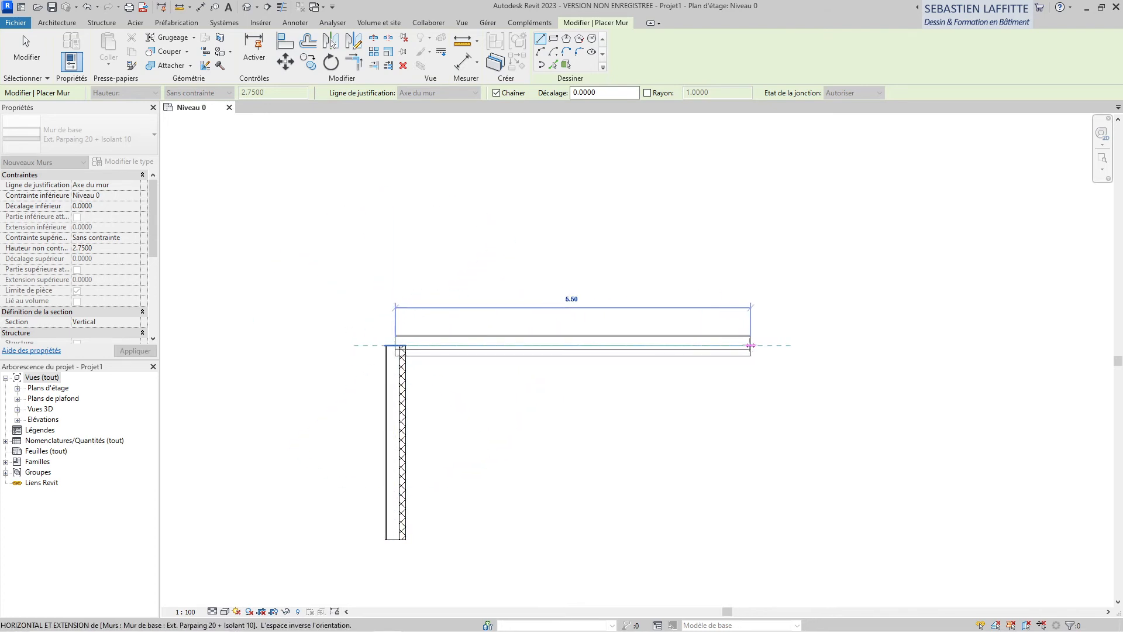
pyautogui.click(751, 345)
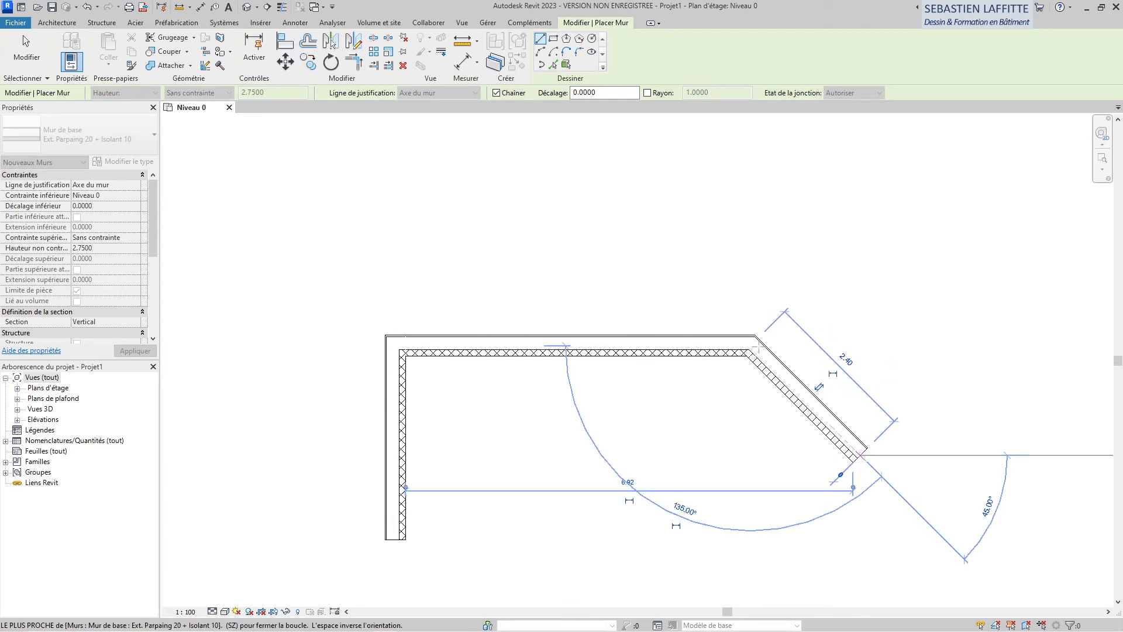
# - Continue the chain with a 2.4 m diagonal at 45°, a short vertical, a horizontal to the right and a 5 m wall upward, then end the wall command
pyautogui.click(858, 453)
pyautogui.scroll(-2, 489, 205)
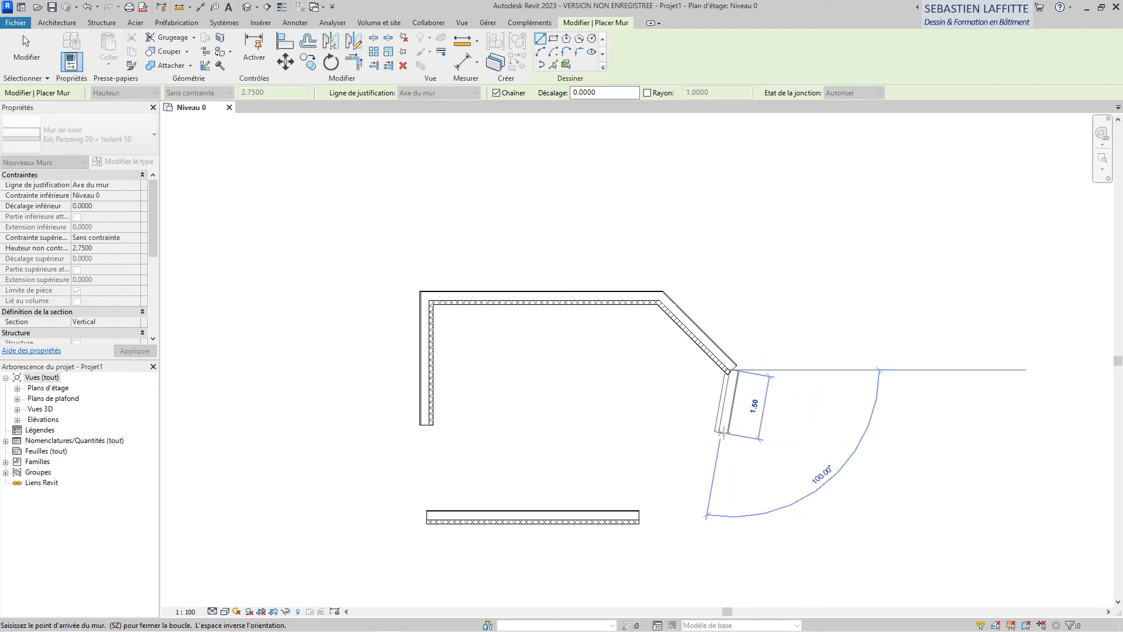
pyautogui.click(732, 424)
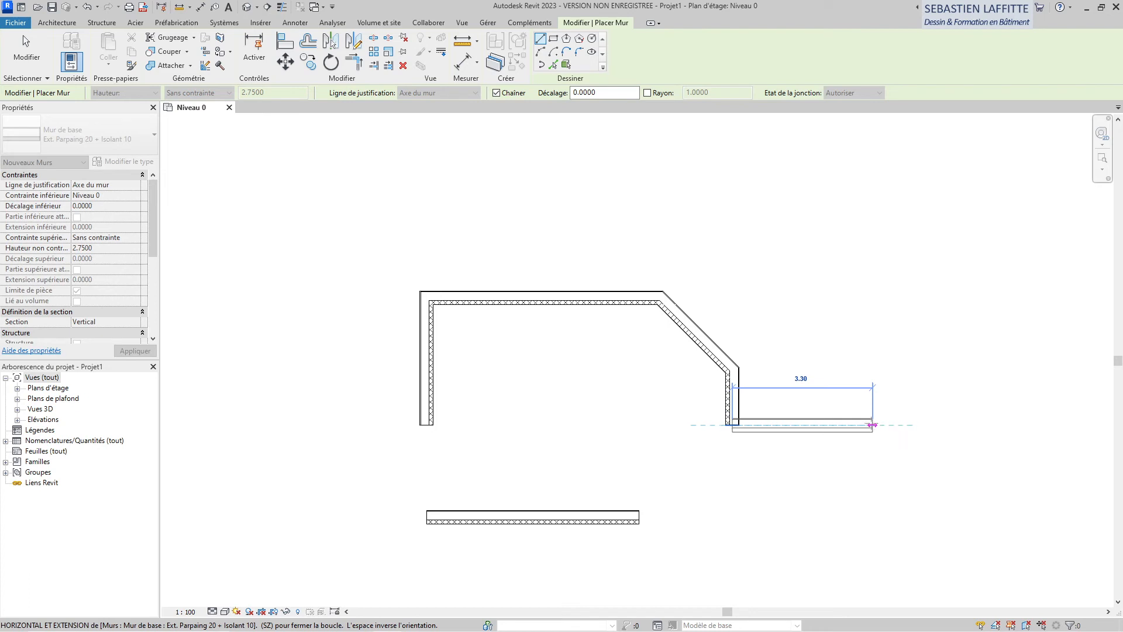
pyautogui.click(868, 424)
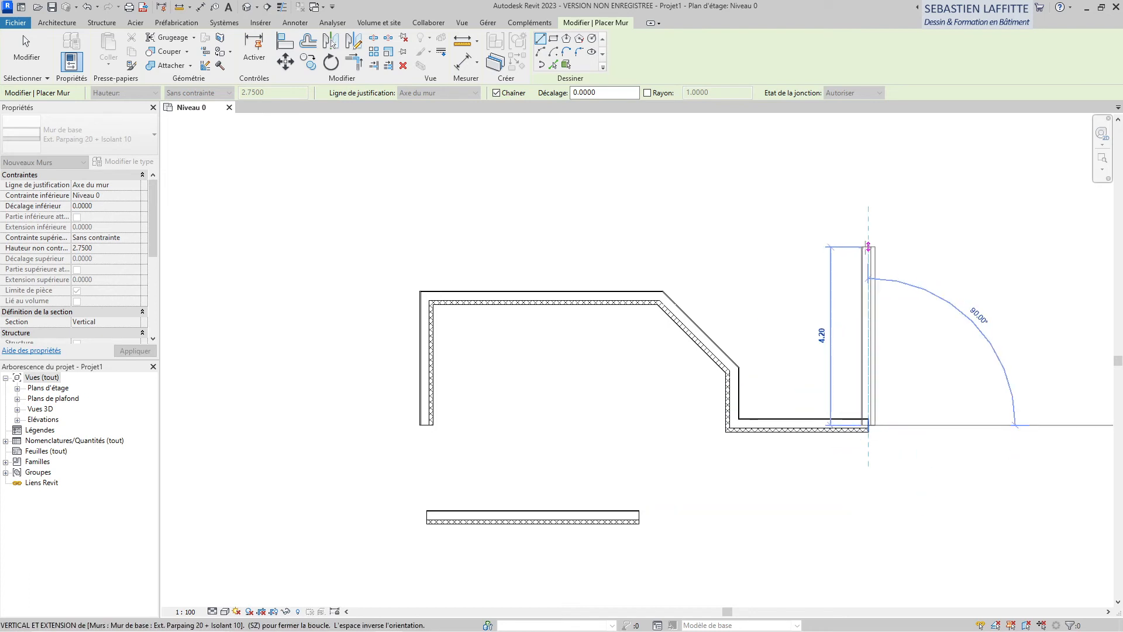
pyautogui.write('5')
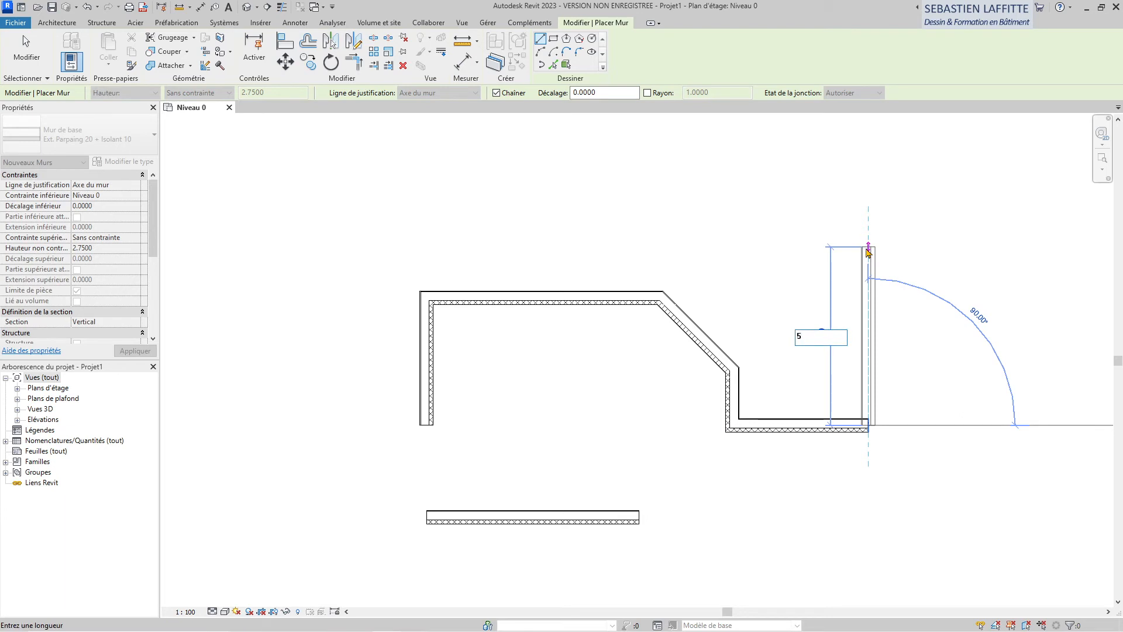
pyautogui.press('Return')
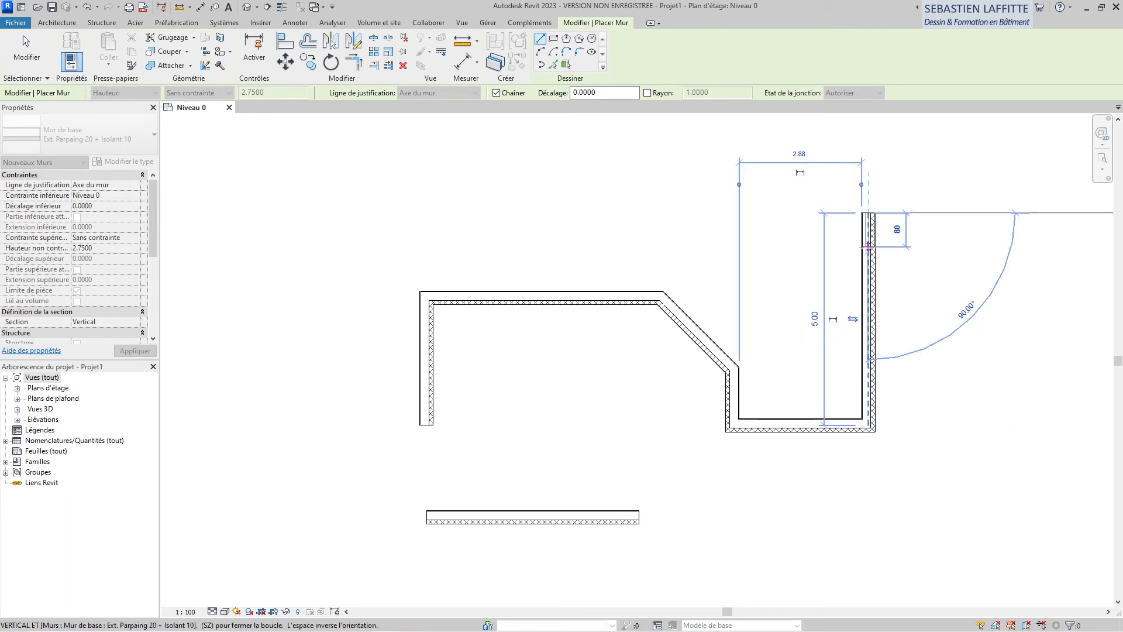
pyautogui.press('Escape')
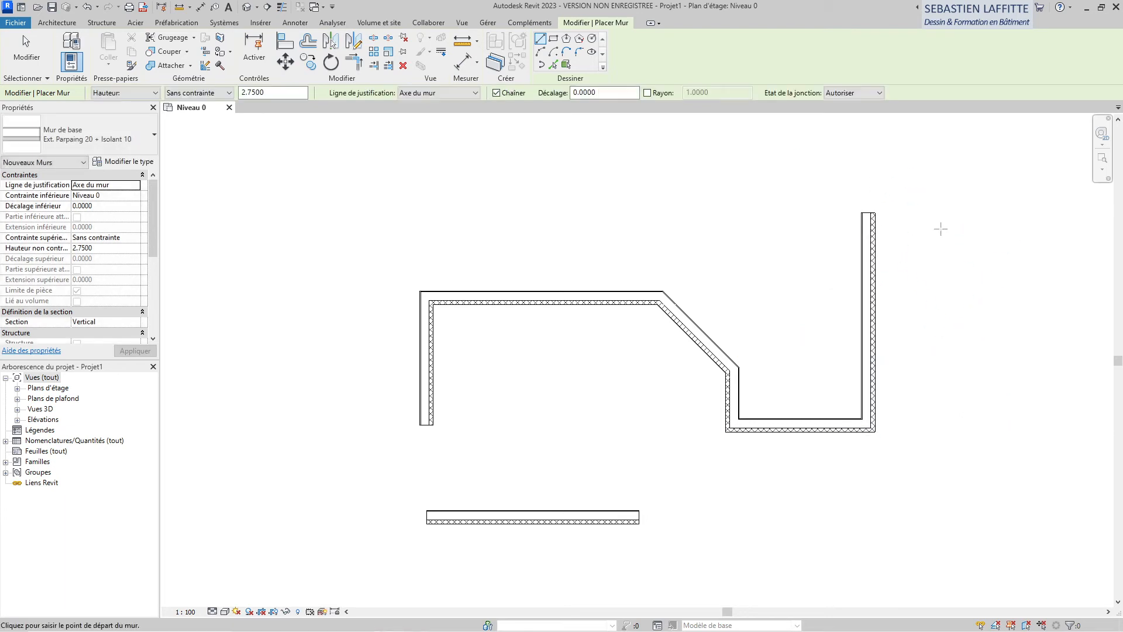
pyautogui.scroll(2, 902, 281)
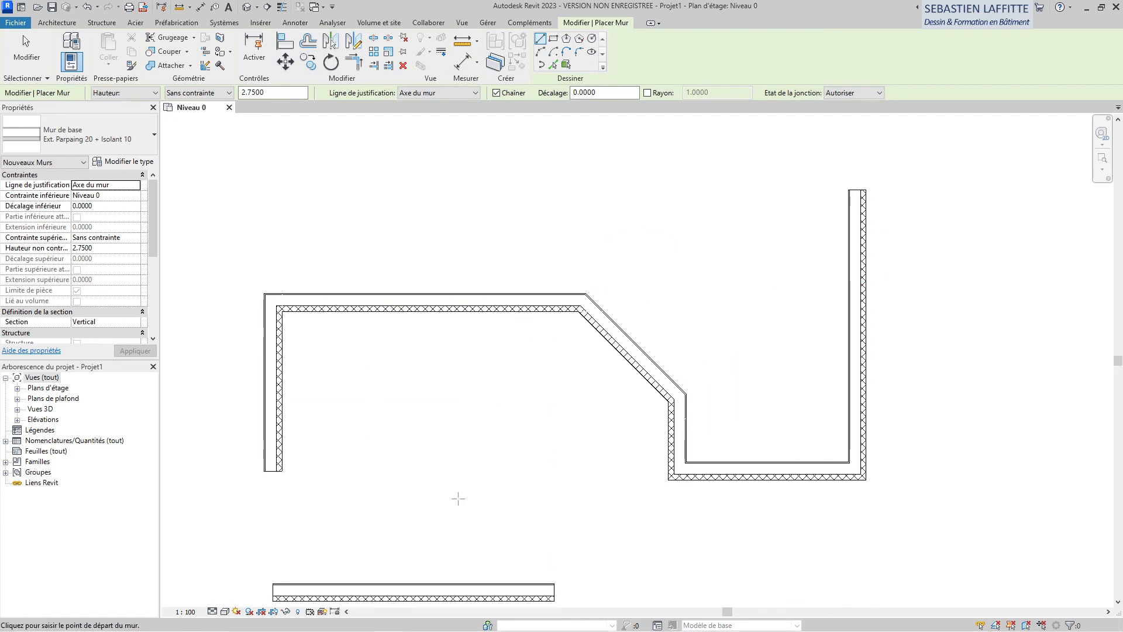
pyautogui.press('Escape')
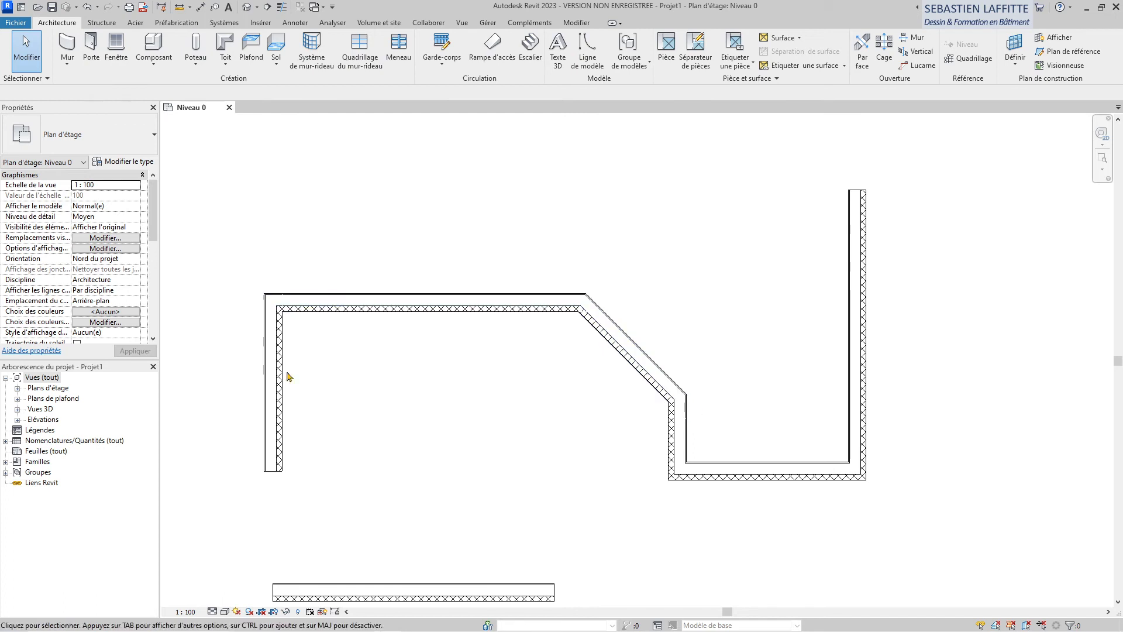
# - Compare how the walls display at the Faible and Moyen detail levels, ending on Moyen
pyautogui.click(212, 612)
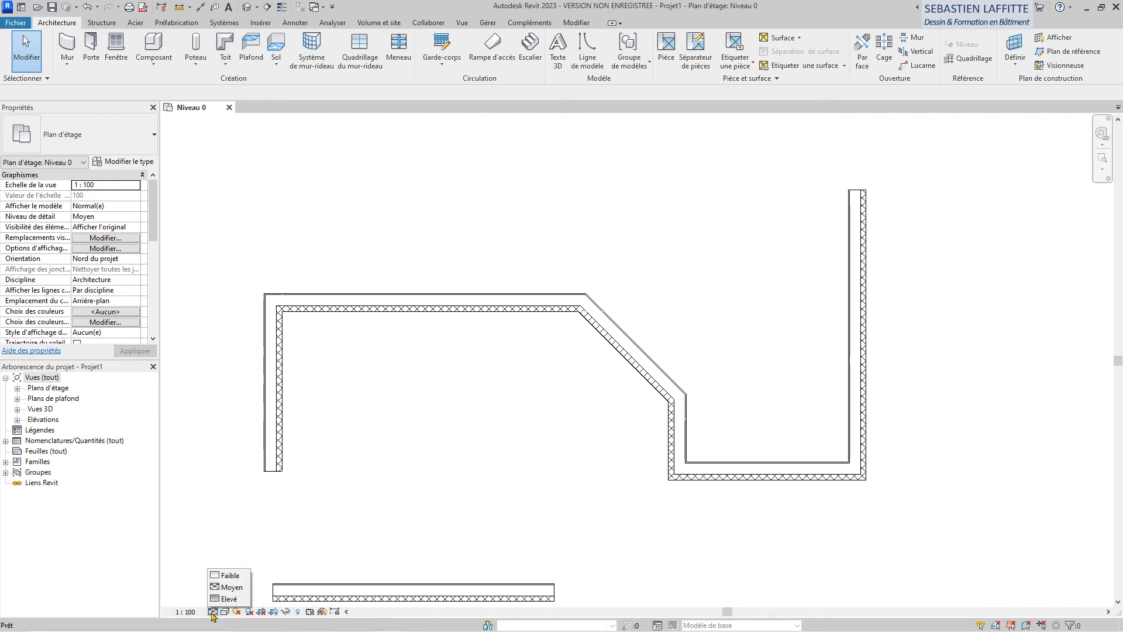
pyautogui.click(230, 576)
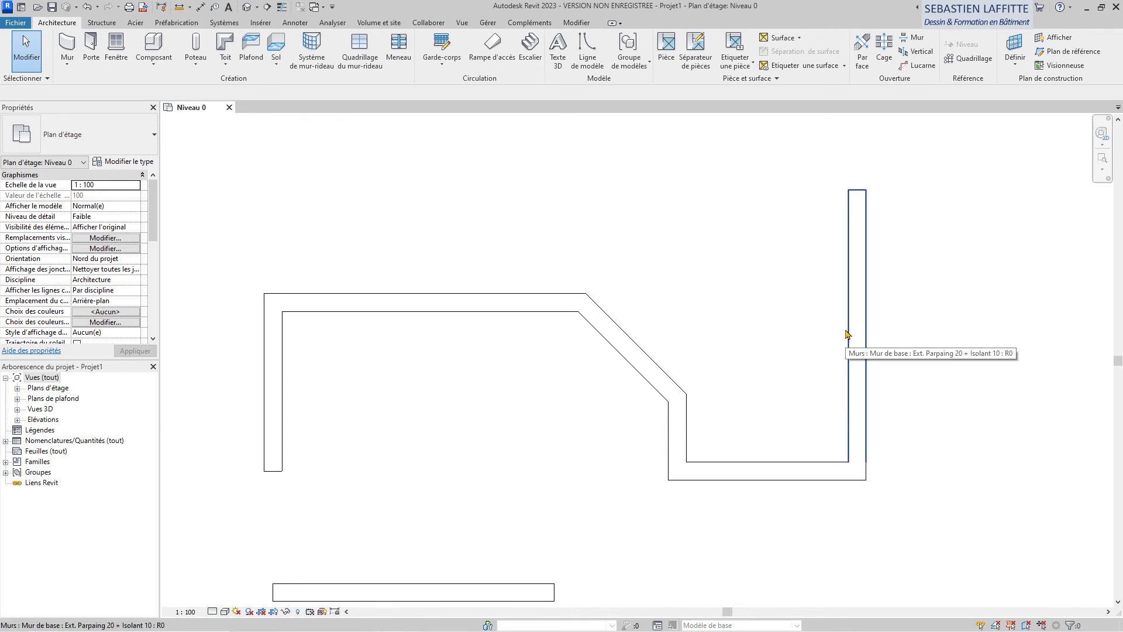
pyautogui.click(214, 612)
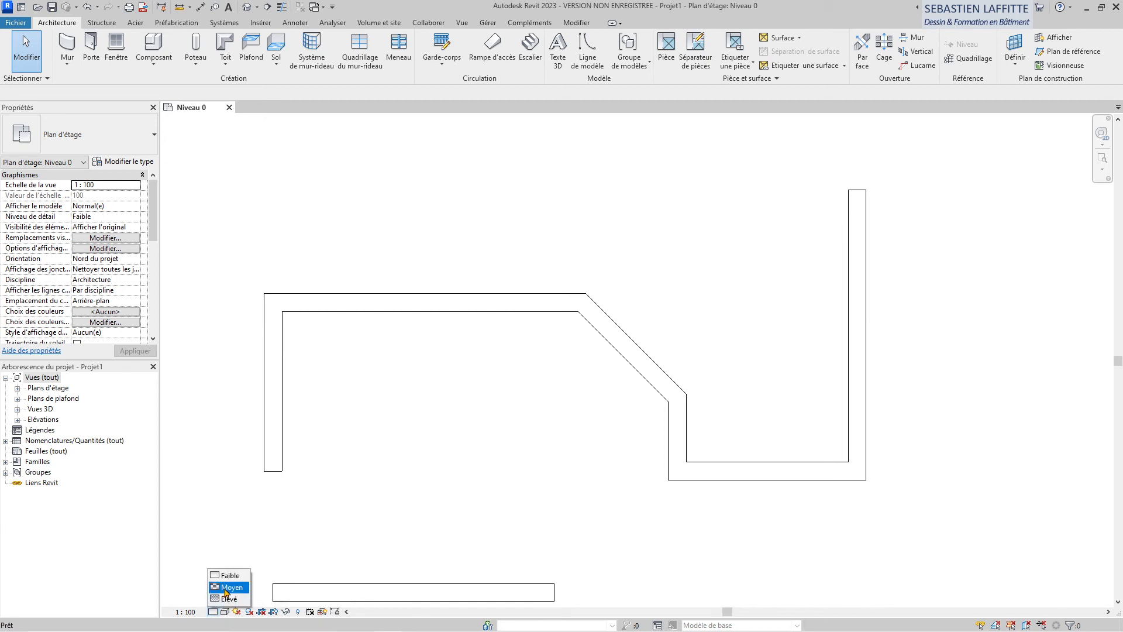
pyautogui.click(226, 587)
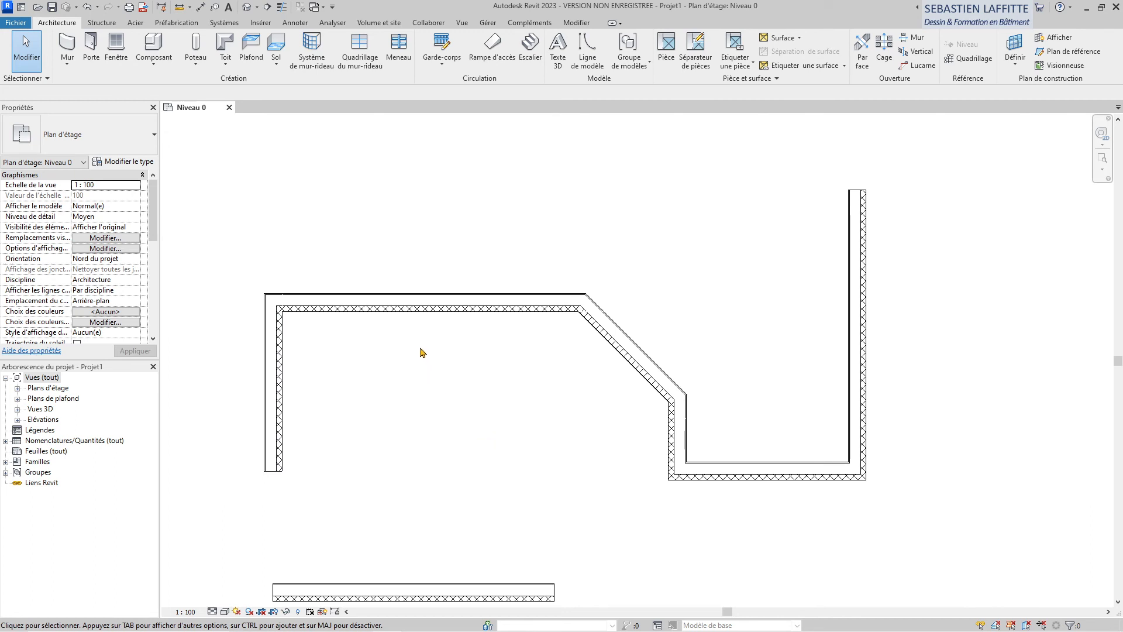
pyautogui.click(236, 612)
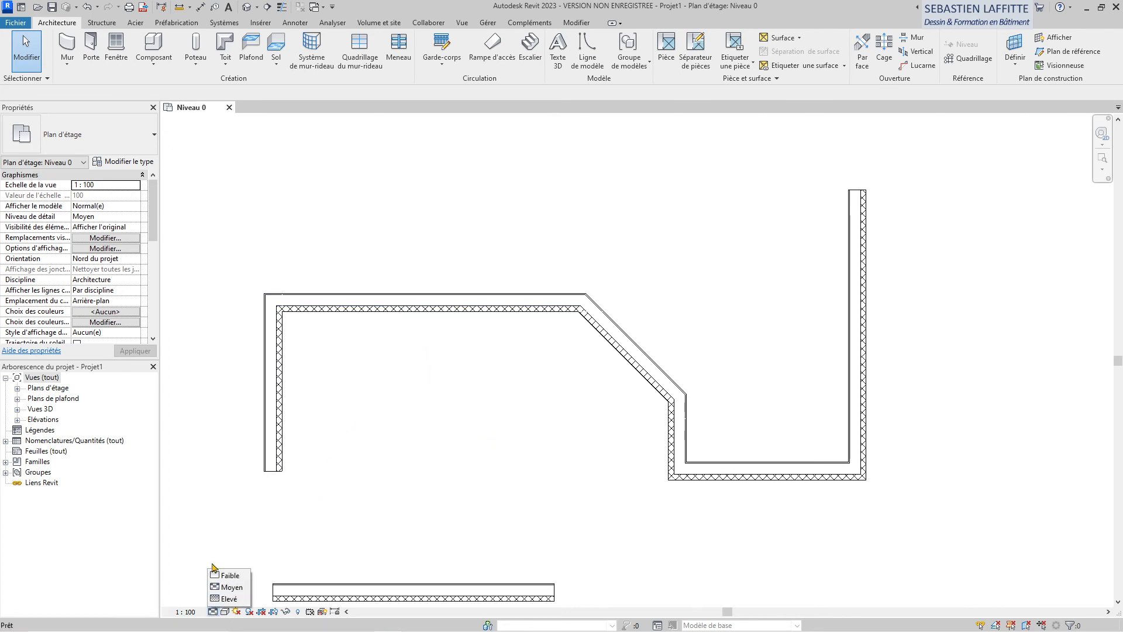
pyautogui.click(229, 569)
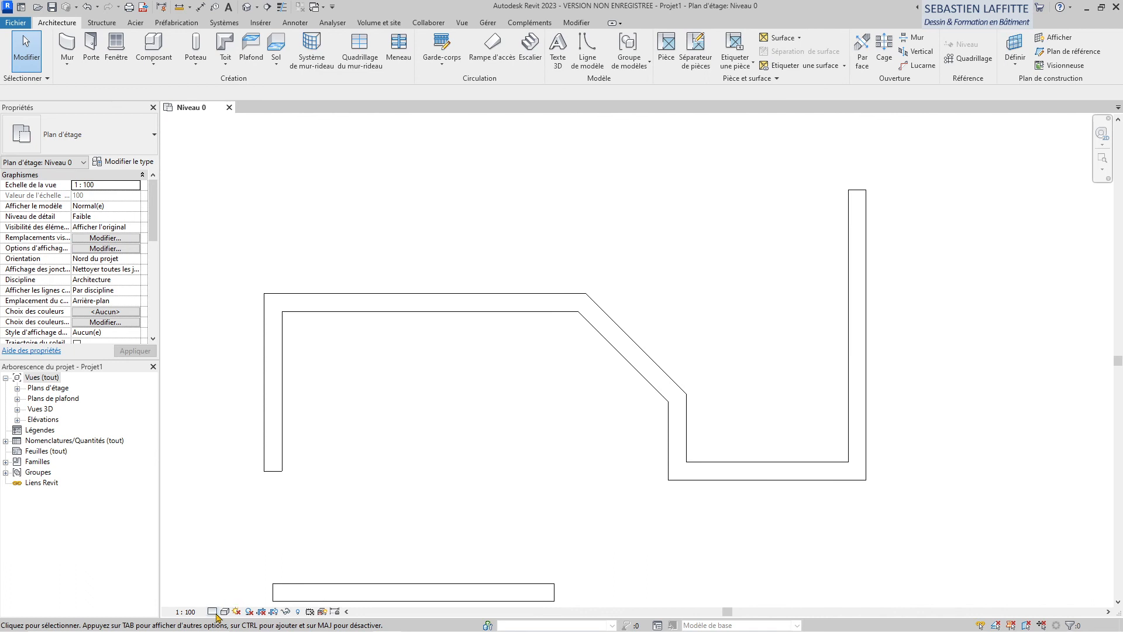
pyautogui.click(212, 611)
pyautogui.click(246, 587)
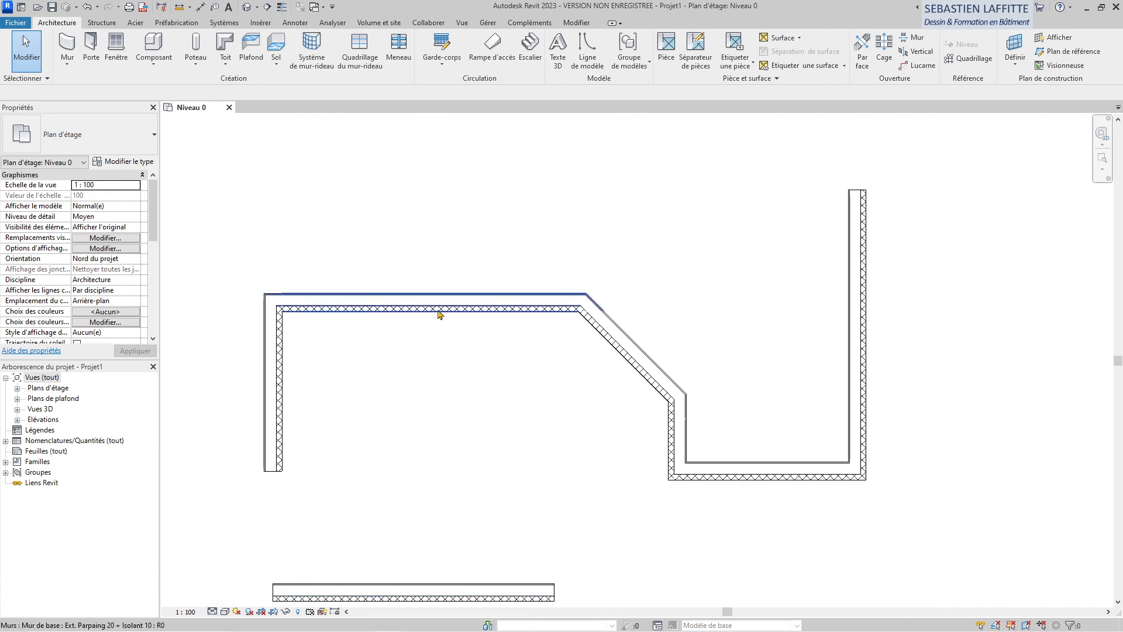
# - Flip the orientation of the chain's 3 m left vertical wall so its insulation faces the outside
pyautogui.click(279, 365)
pyautogui.press('z')
pyautogui.press('f')
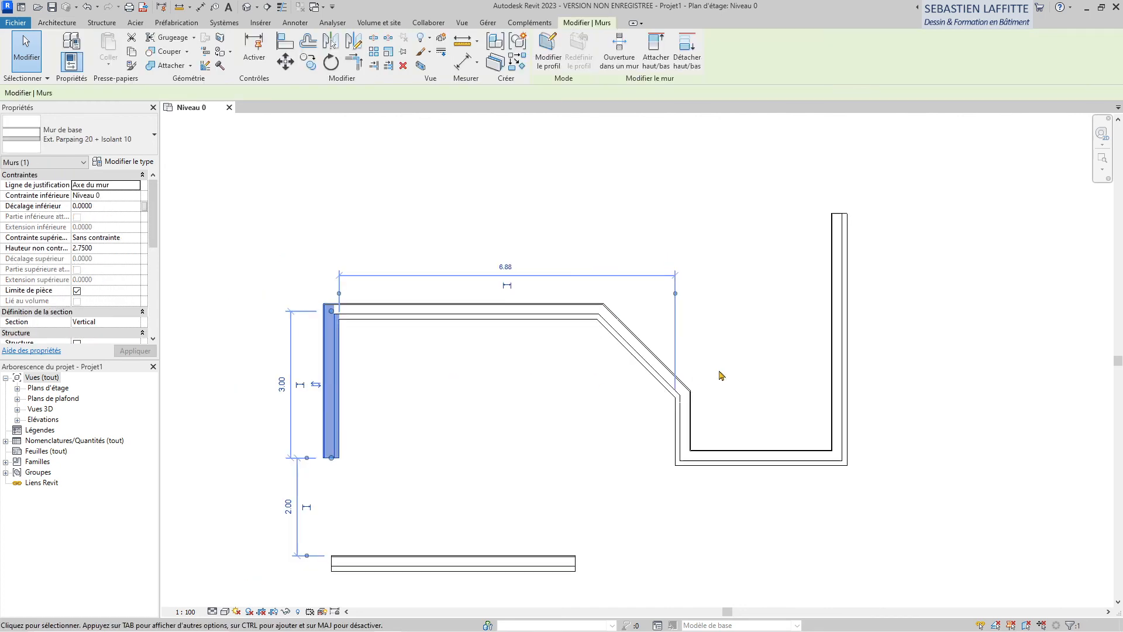
pyautogui.scroll(1, 280, 412)
pyautogui.scroll(-1, 602, 316)
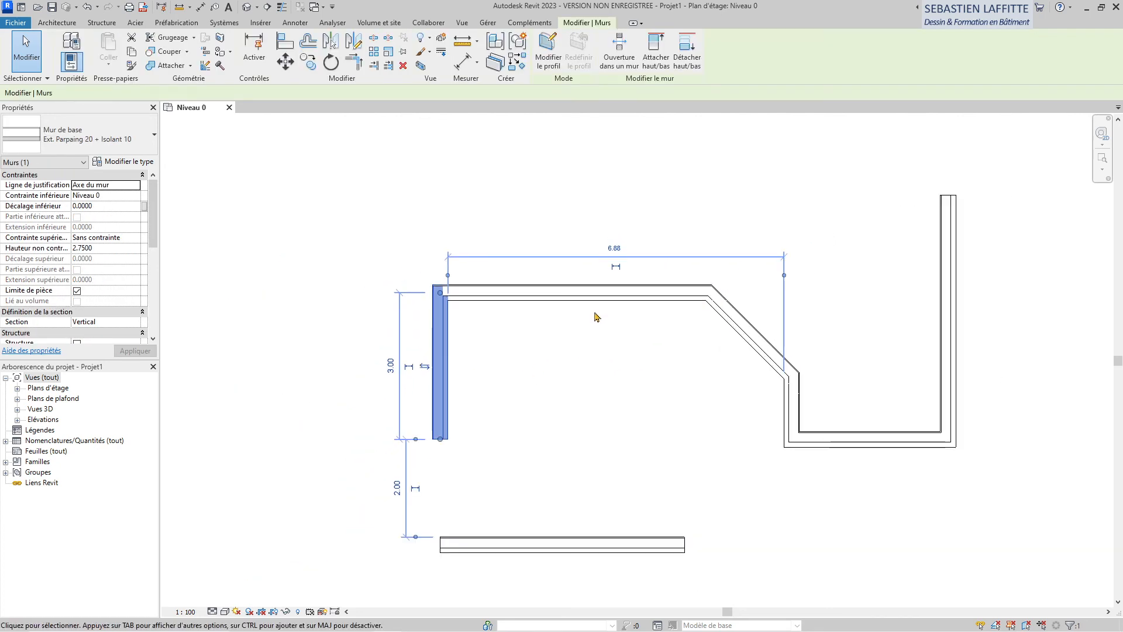
pyautogui.scroll(1, 398, 521)
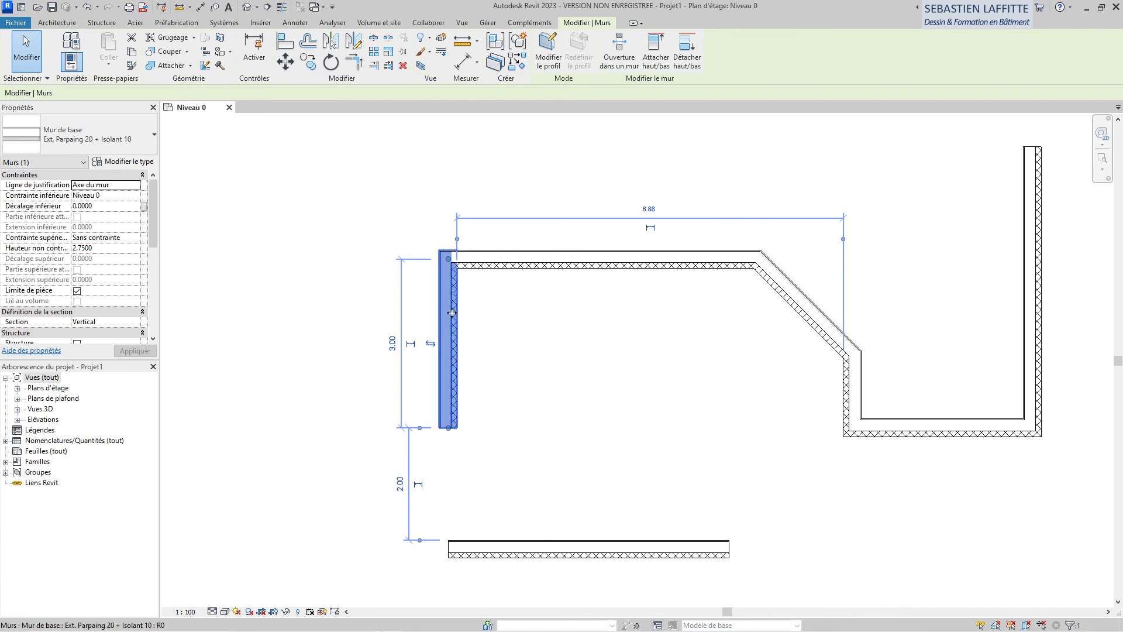
pyautogui.scroll(2, 443, 321)
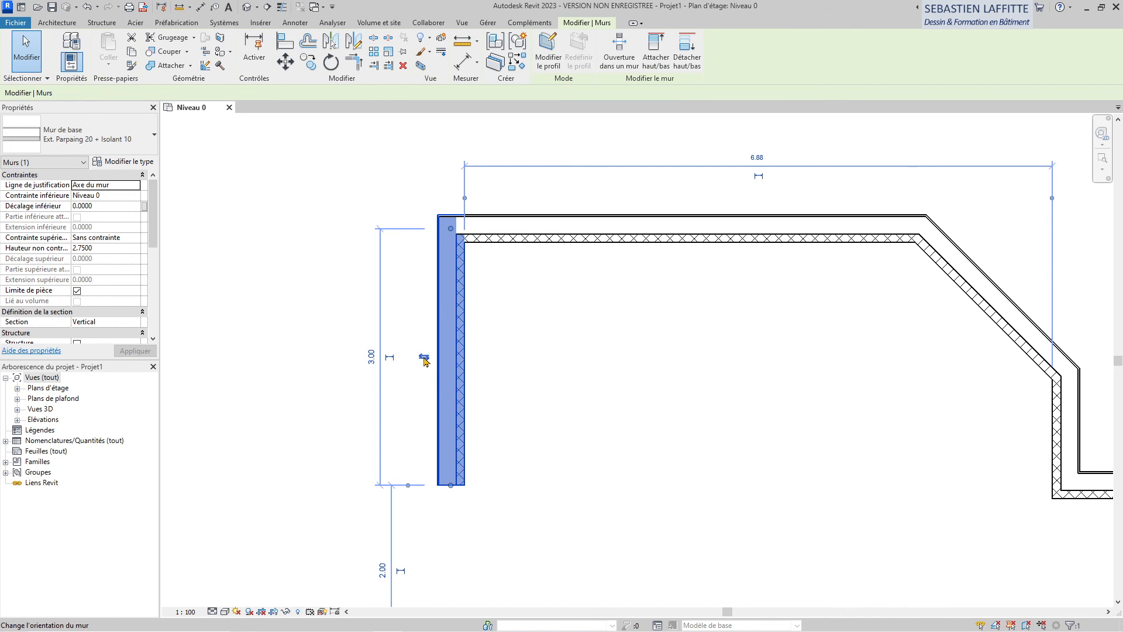
pyautogui.click(425, 359)
pyautogui.scroll(1, 463, 307)
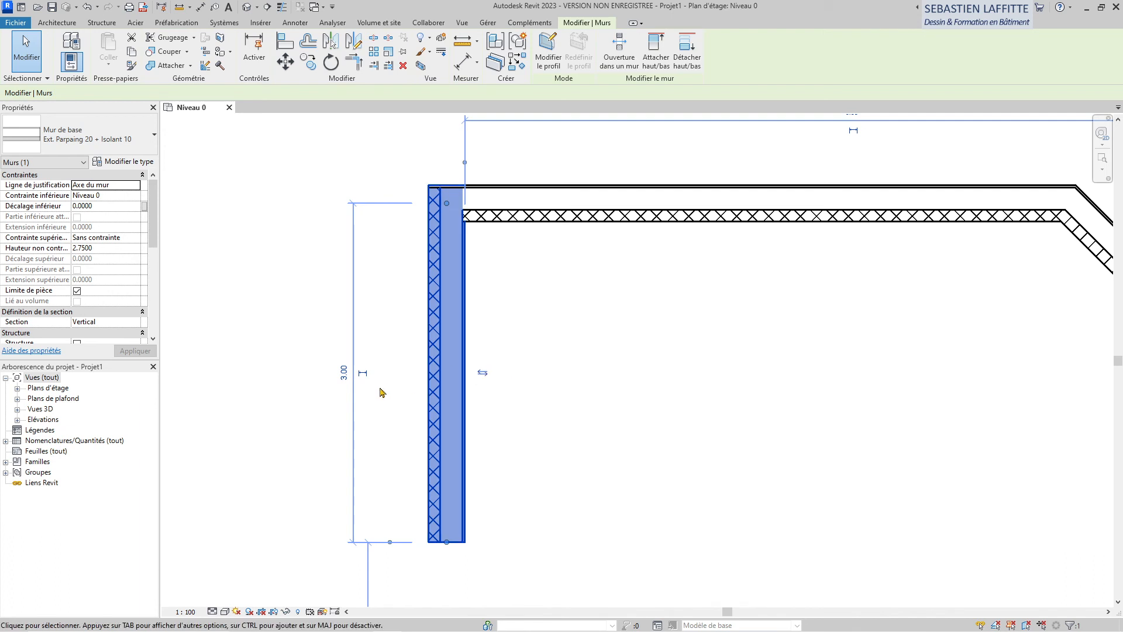
# - Flip the orientation of the chain's 5.5 m horizontal wall so its insulation is on the upper side
pyautogui.scroll(-1, 381, 388)
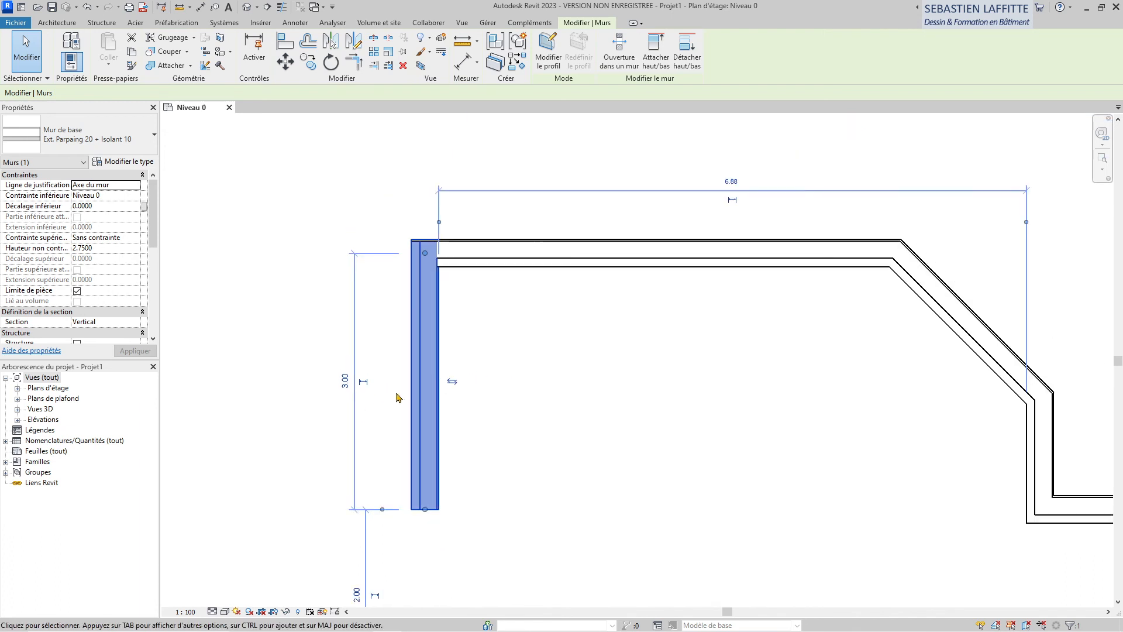
pyautogui.click(685, 265)
pyautogui.press('space')
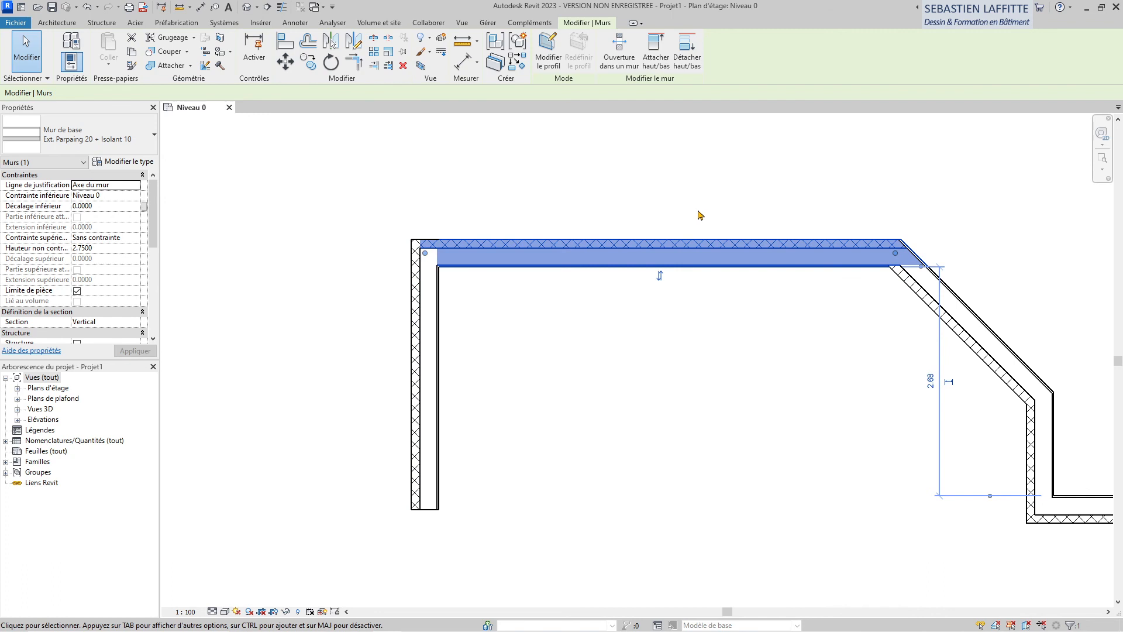
# - Flip the orientation of the chain's four remaining walls together, from the diagonal to the tall right vertical, so their insulation faces the outside
pyautogui.scroll(-5, 375, 351)
pyautogui.scroll(2, 643, 319)
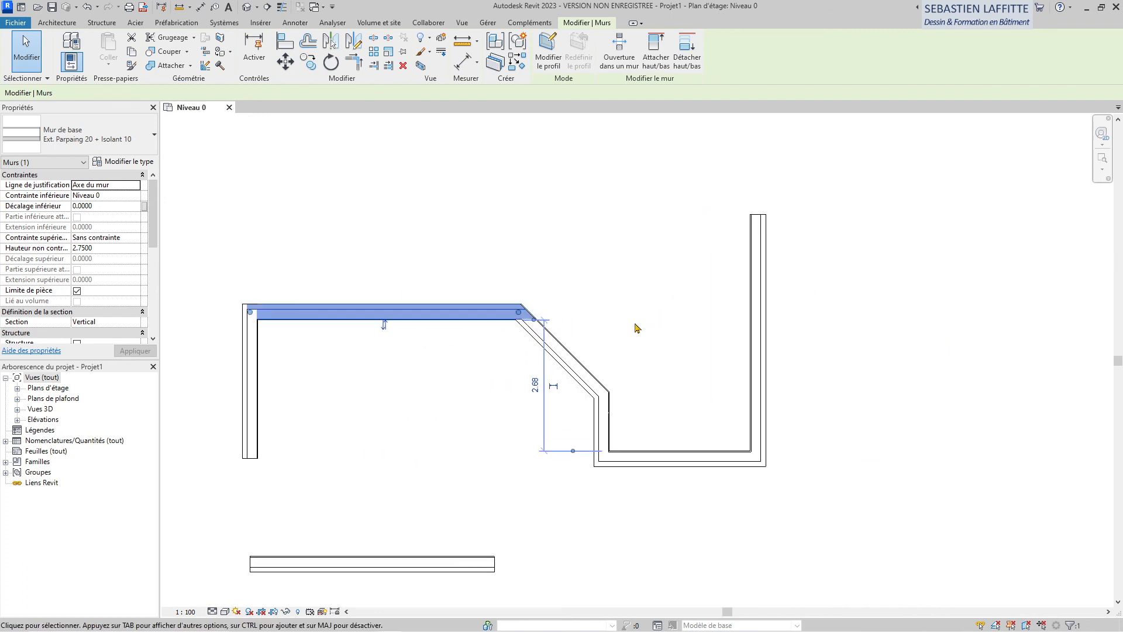
pyautogui.scroll(1, 427, 372)
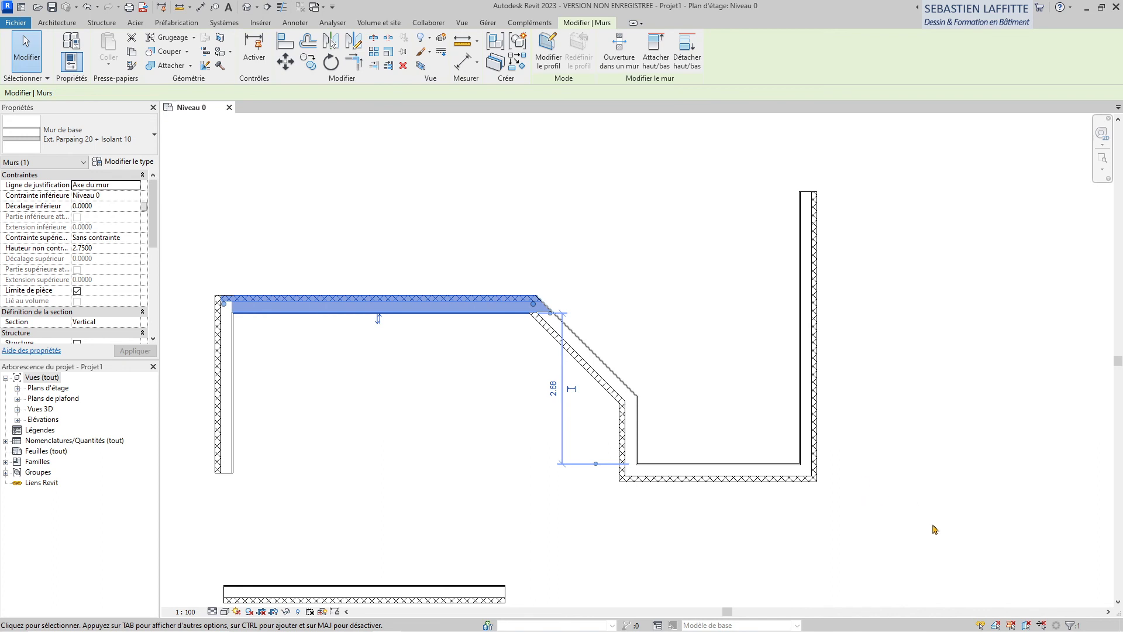
pyautogui.moveTo(932, 523); pyautogui.dragTo(612, 341)
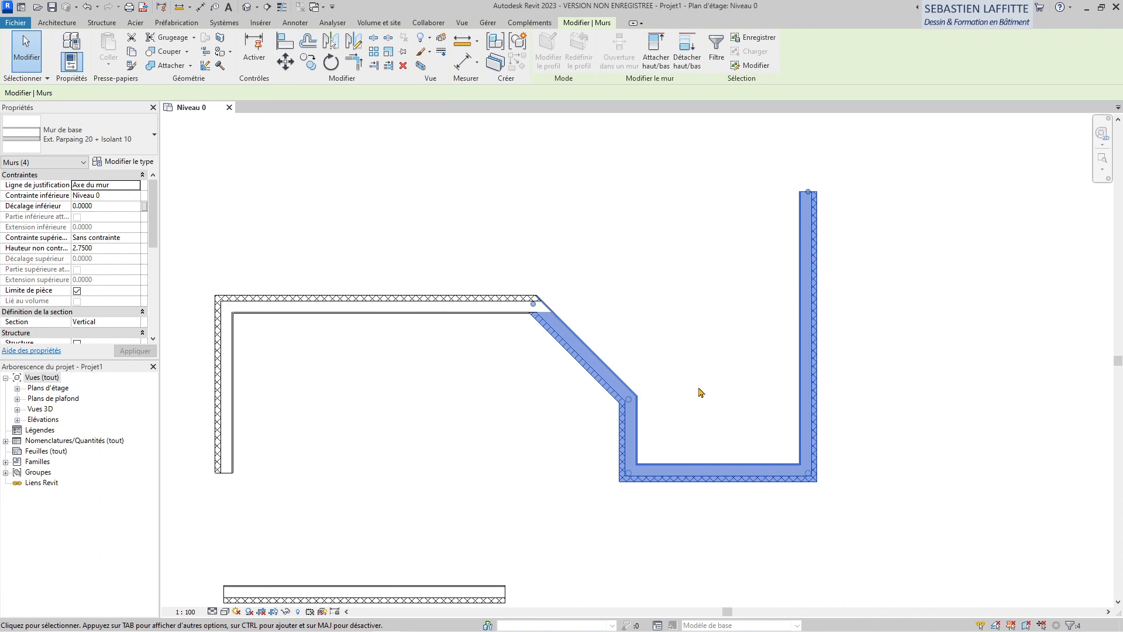
pyautogui.press('space')
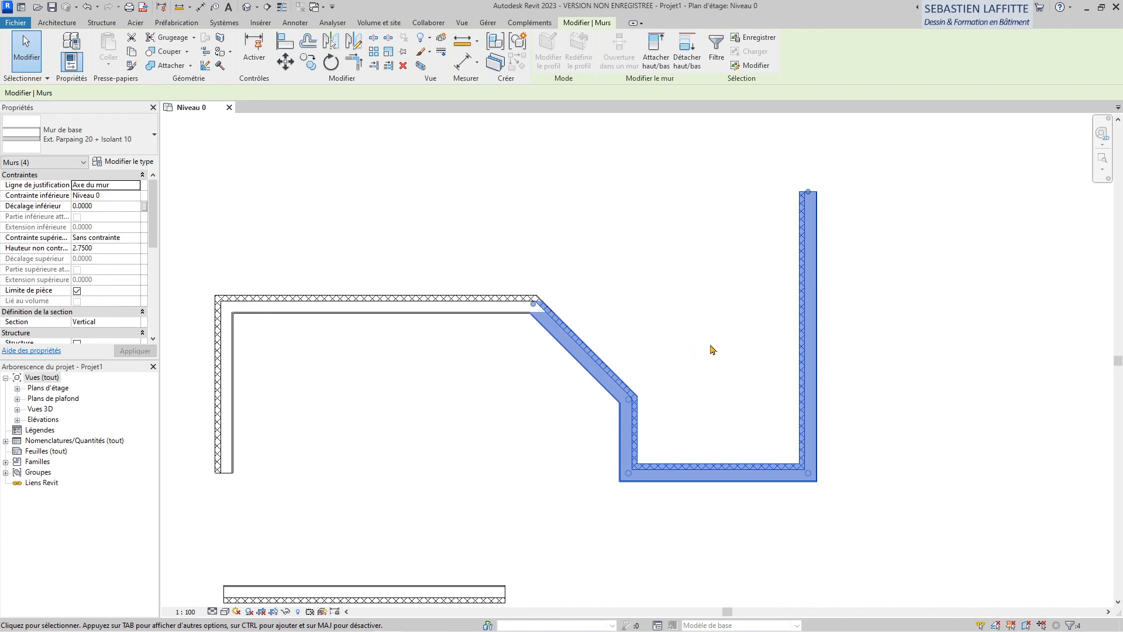
pyautogui.scroll(-1, 816, 330)
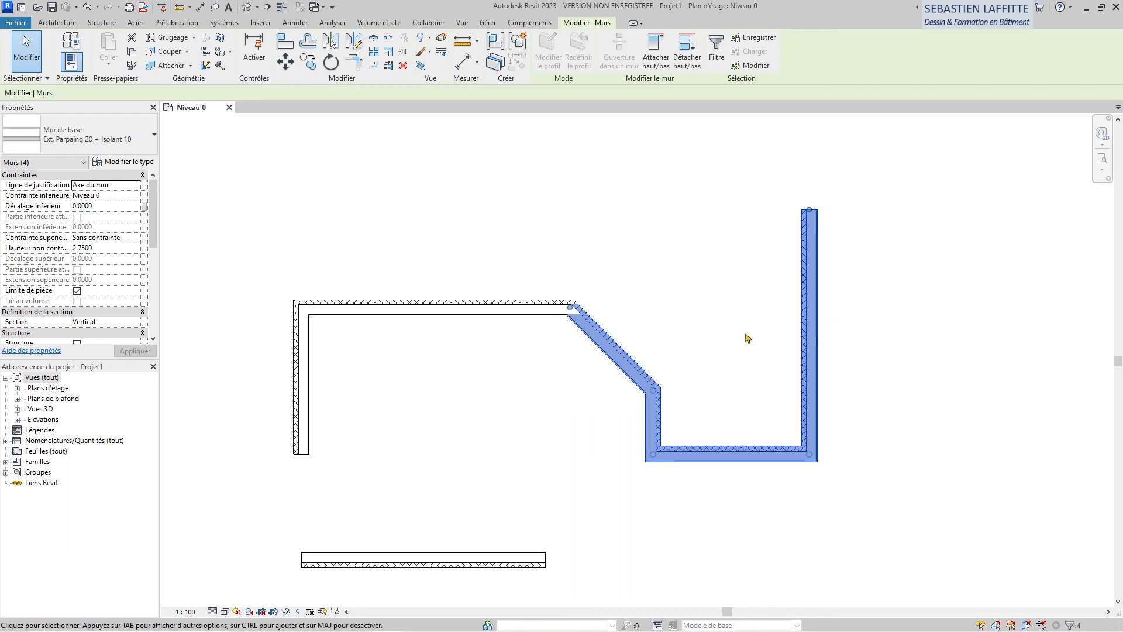
pyautogui.press('Escape')
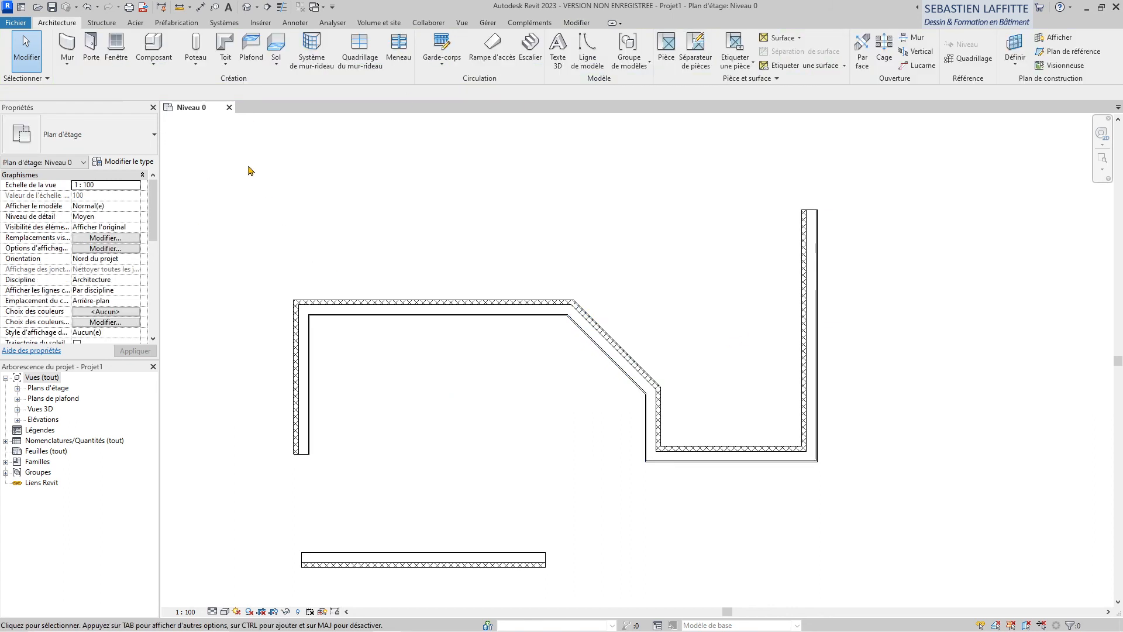
# - Delete all the practice walls from the Niveau 0 floor plan, both the chain and the separate horizontal walls
pyautogui.moveTo(248, 167); pyautogui.dragTo(838, 577)
pyautogui.scroll(-1, 396, 194)
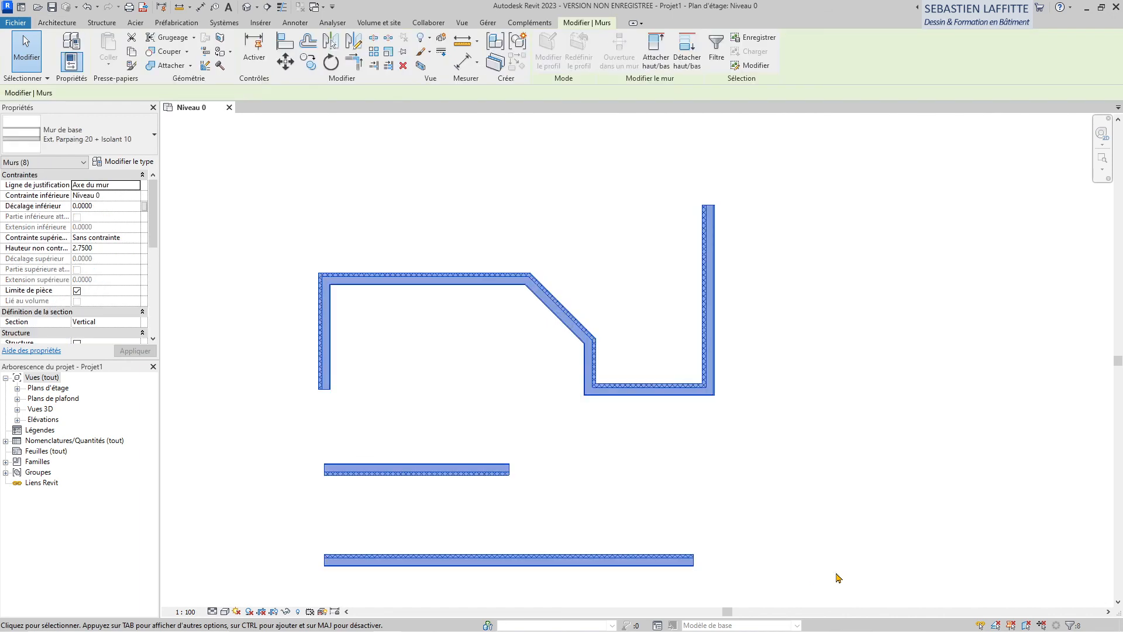
pyautogui.press('Delete')
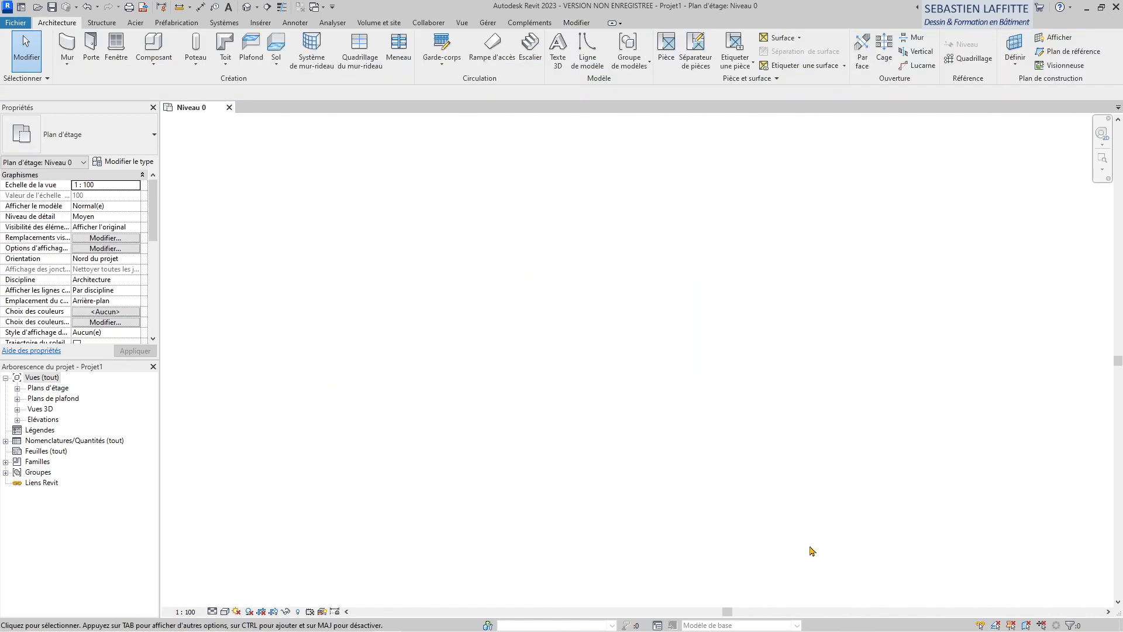